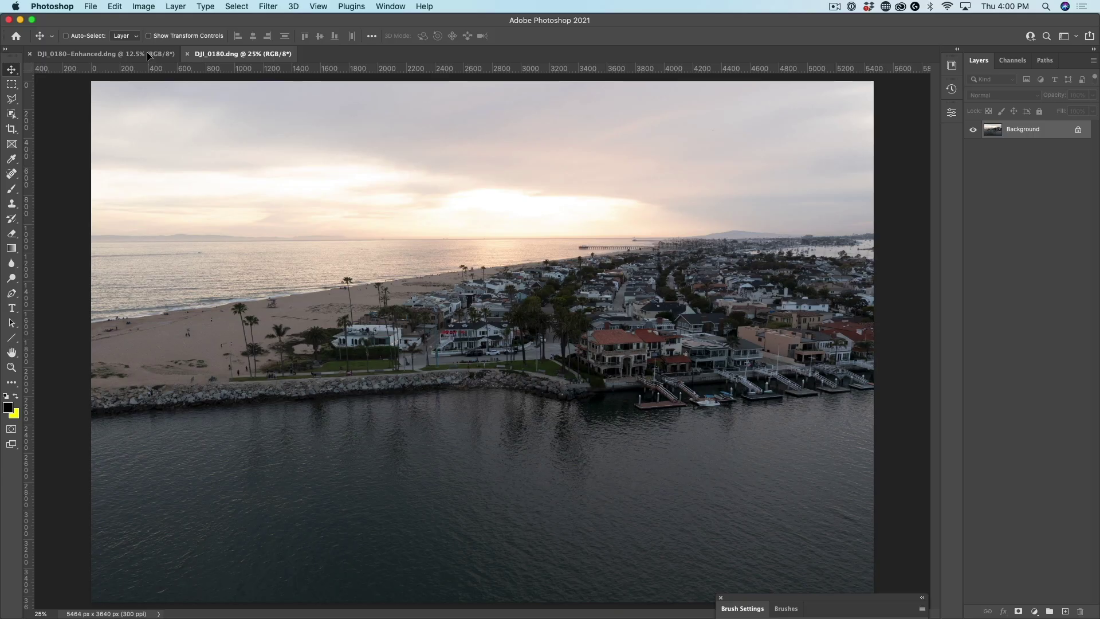
Drag the other DJI_0180 version into the Enhanced document as Layer 1, then hide Layer 1
click(148, 55)
drag(440, 290, 476, 311)
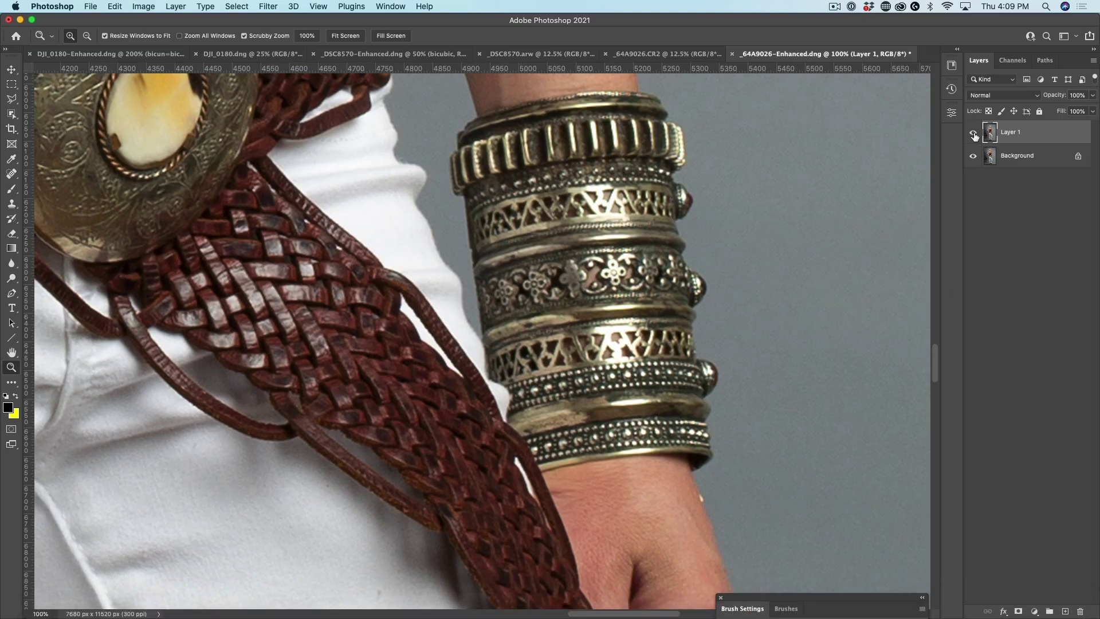
click(973, 134)
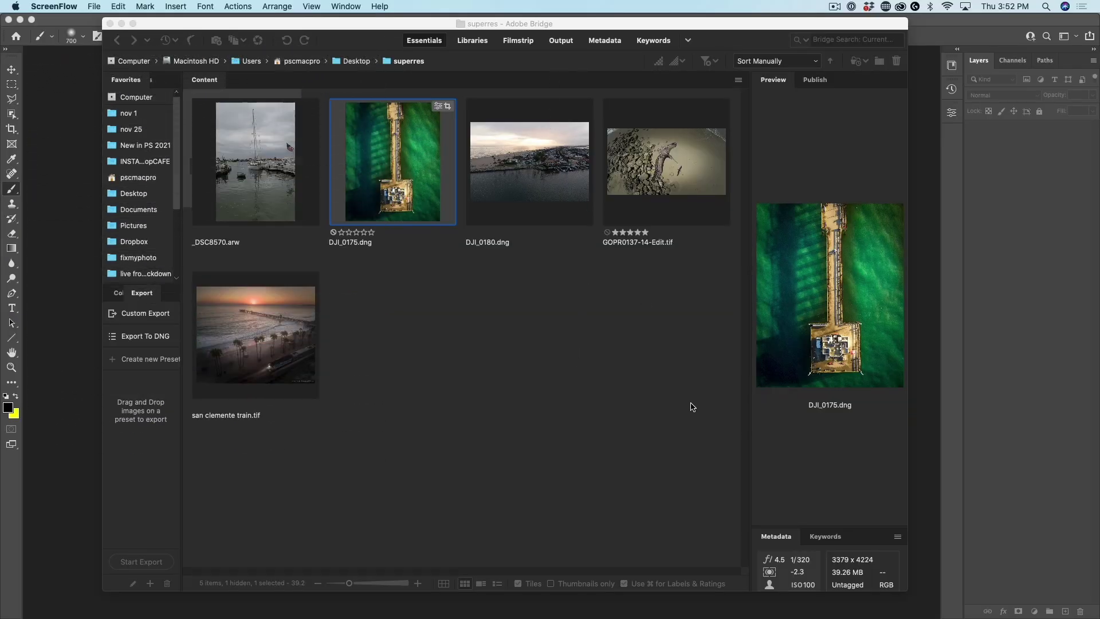
Select all five superres thumbnails, including _DSC8570, and open them together in Camera Raw
drag(692, 407, 274, 157)
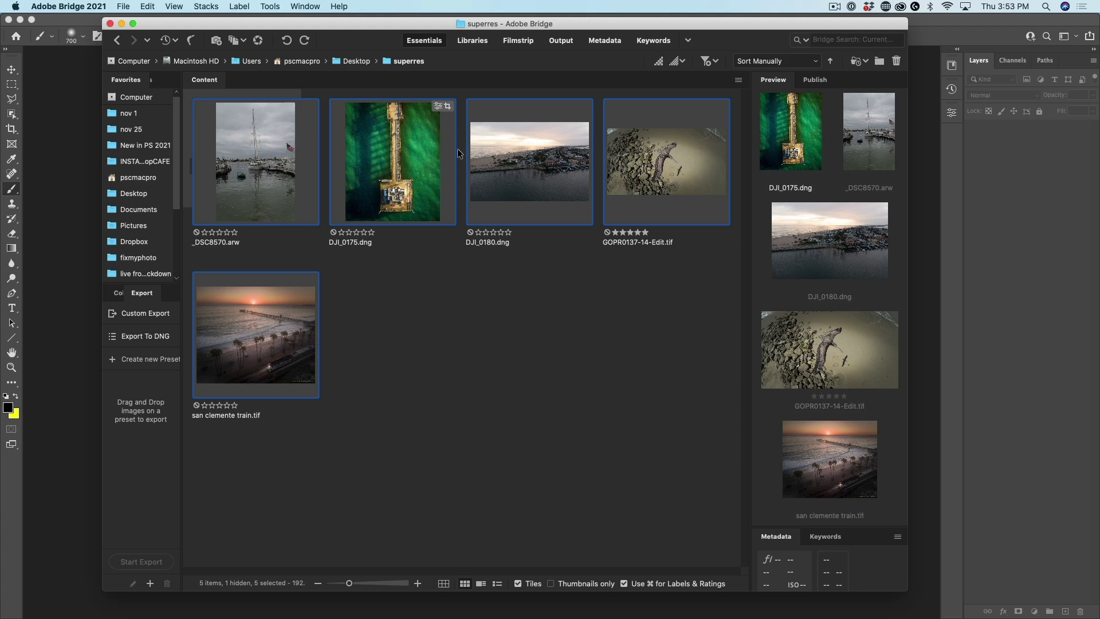
right_click(261, 156)
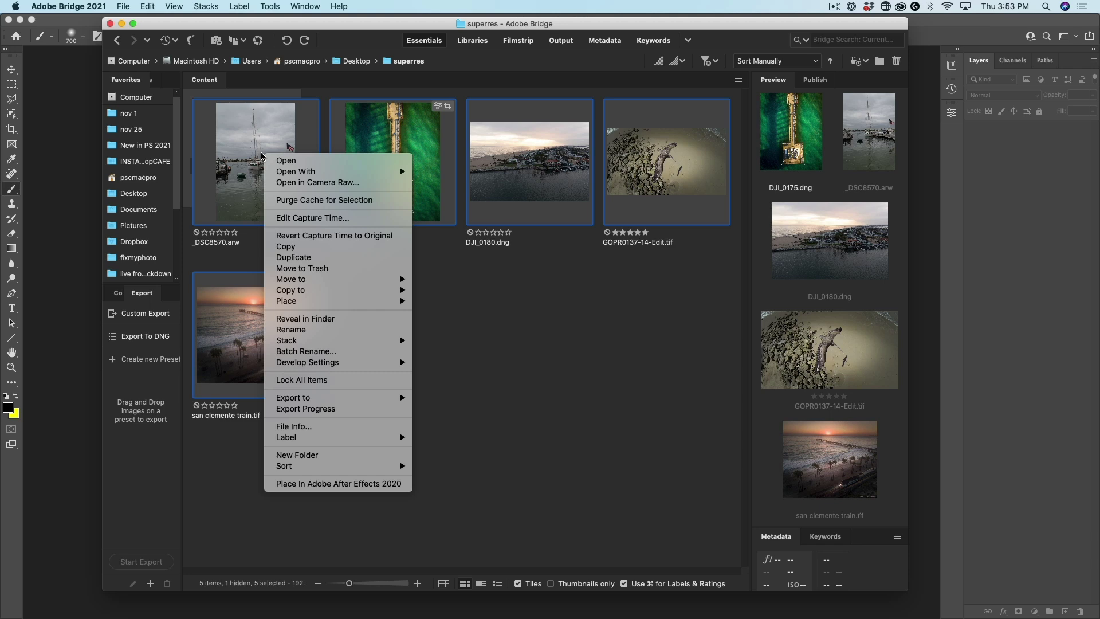
click(308, 182)
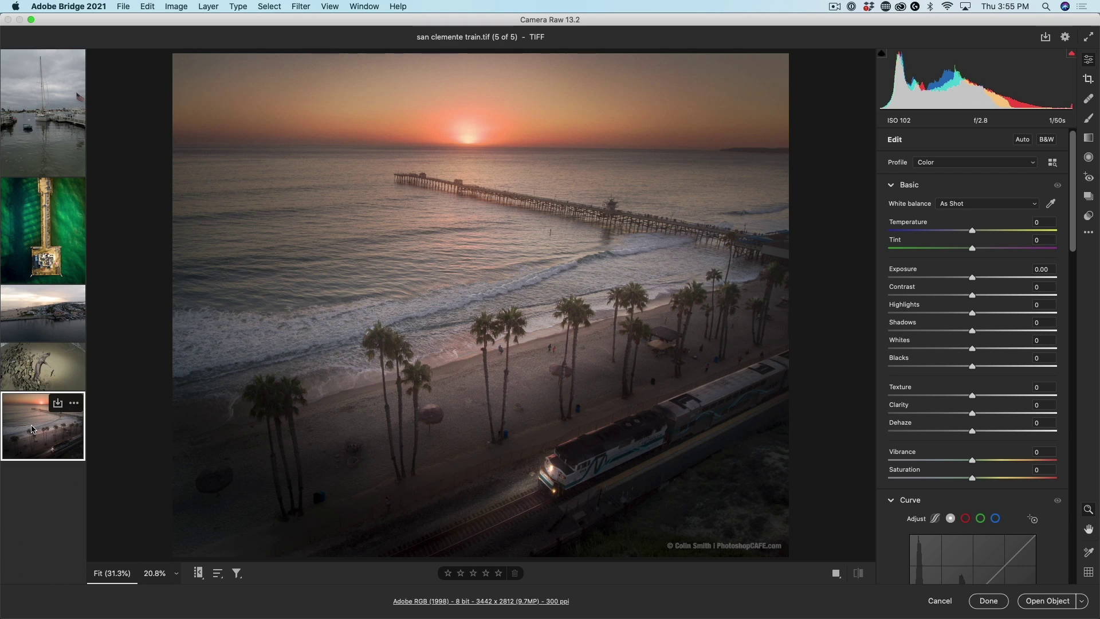
click(40, 123)
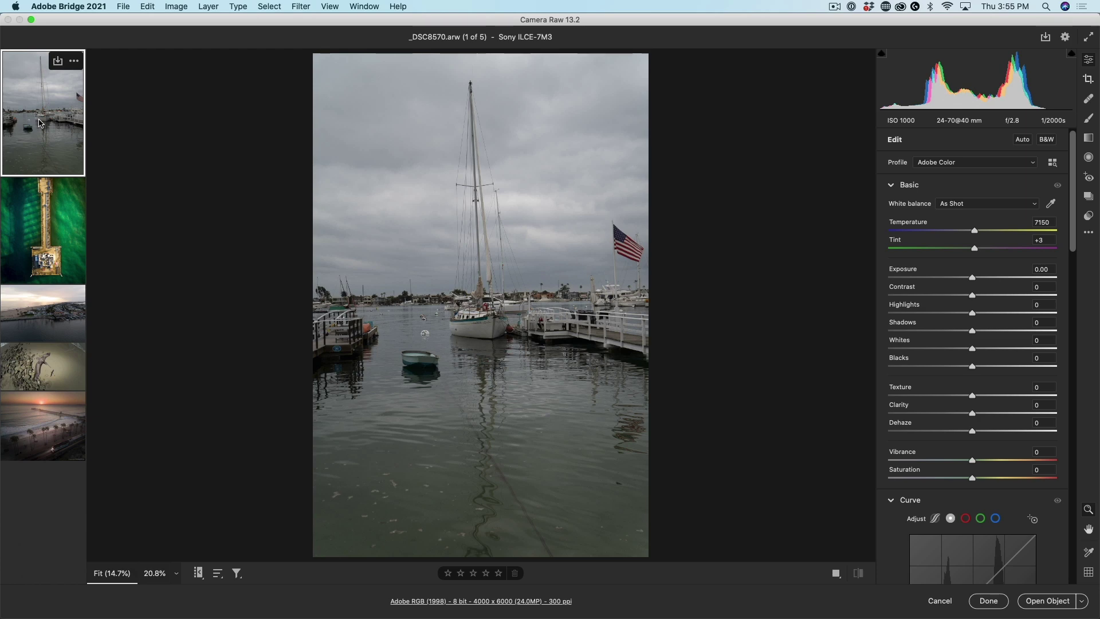
Enhance the harbour sailboat photo with Super Resolution to create an enhanced copy
right_click(496, 171)
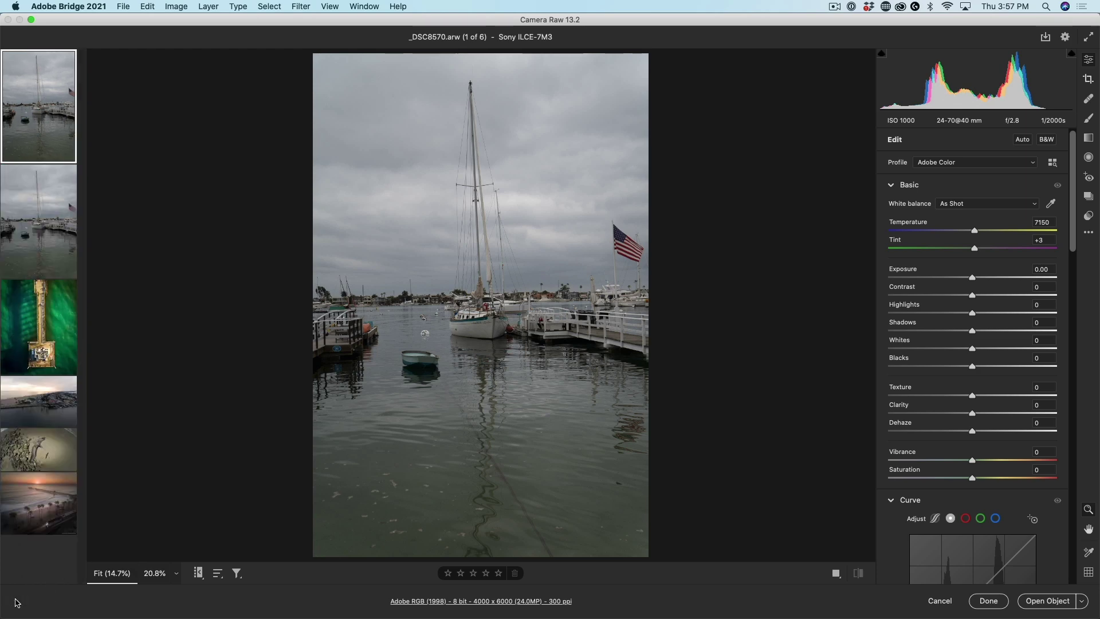
mouse_move(52, 209)
At 100% zoom, flip between original and enhanced sailboat images around the hull's registration lettering
click(170, 573)
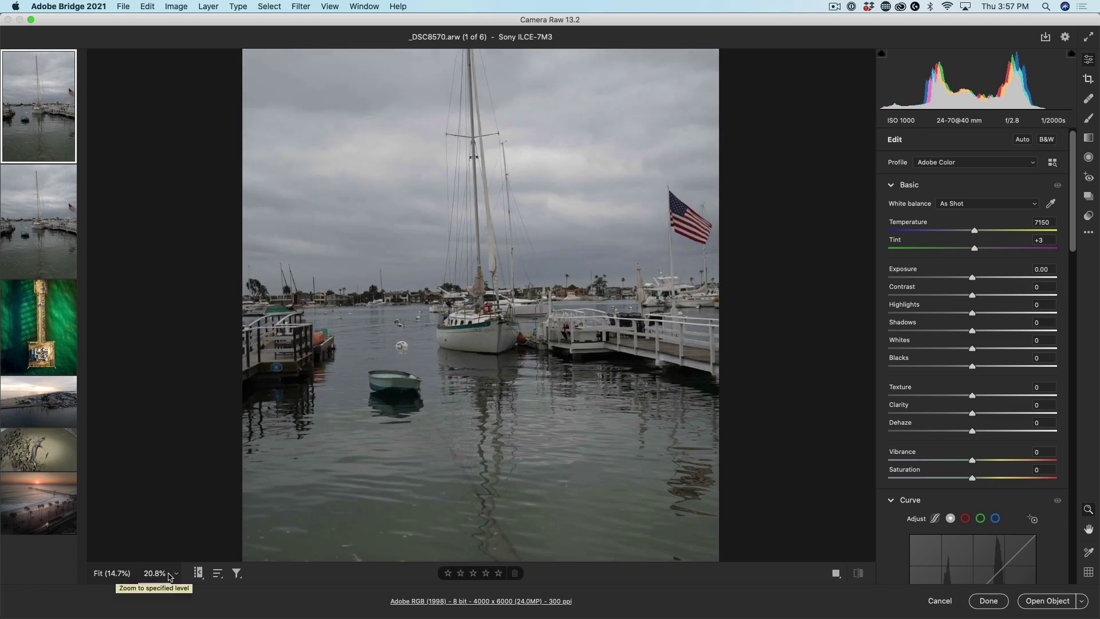
click(175, 574)
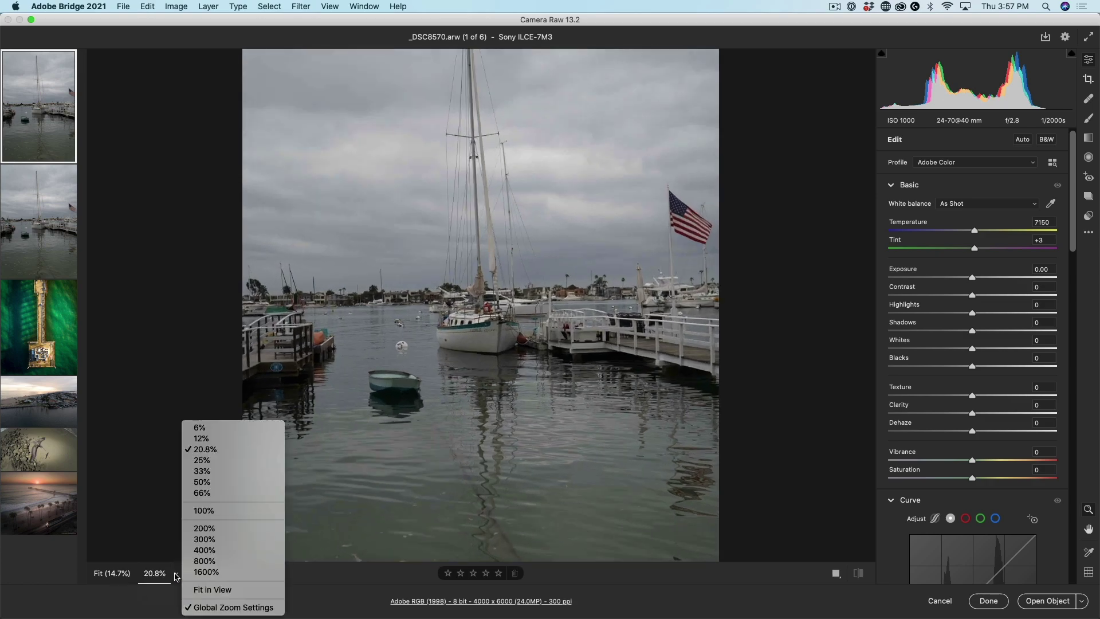
click(213, 511)
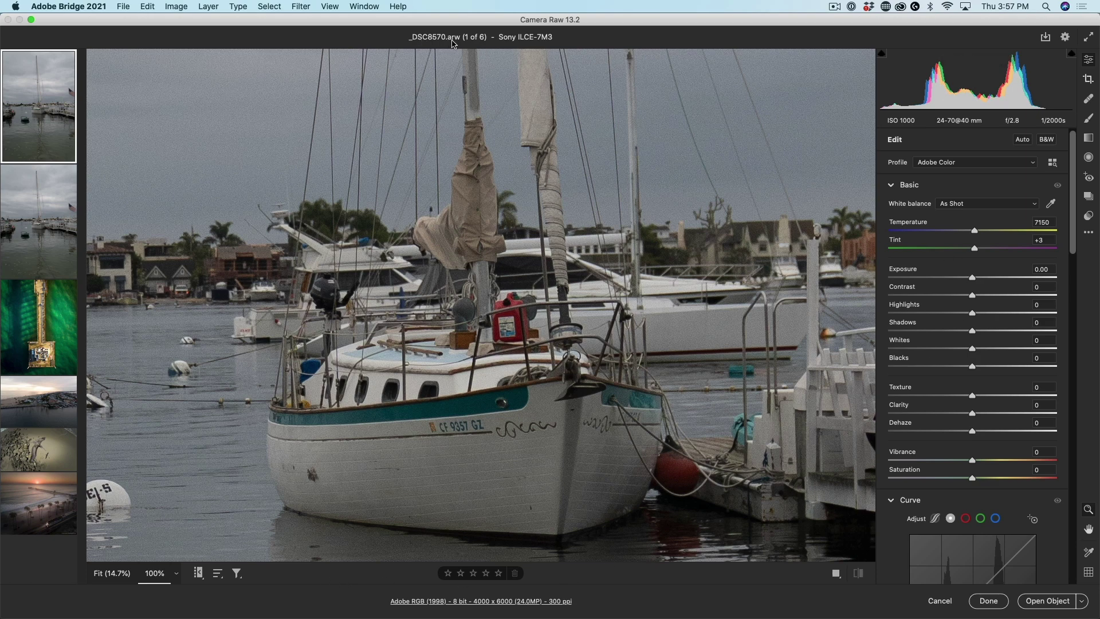
mouse_move(37, 189)
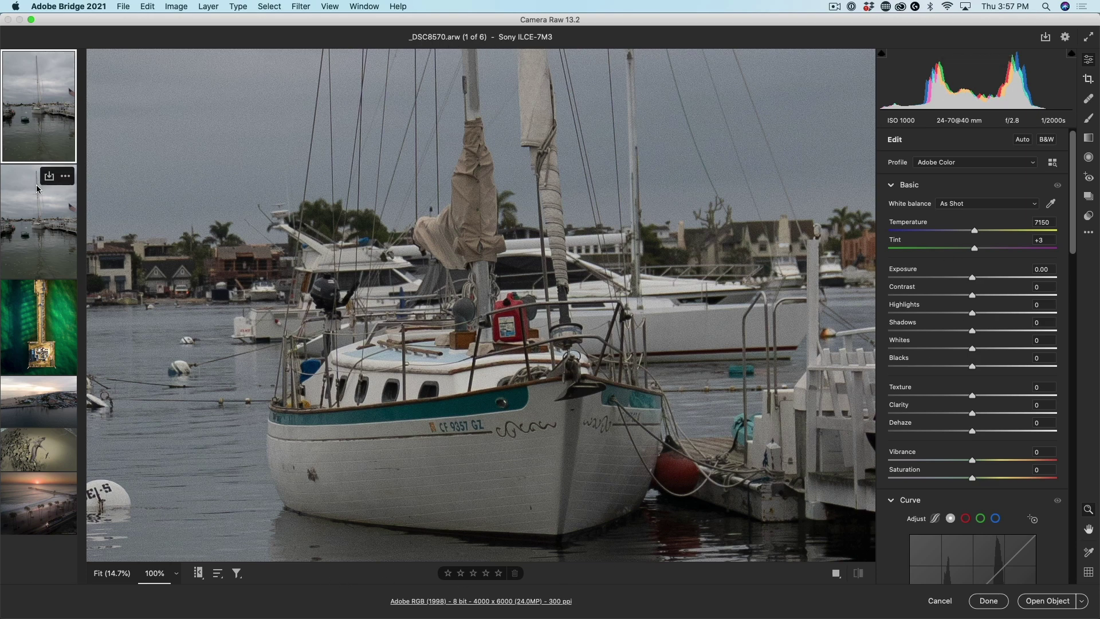
click(35, 218)
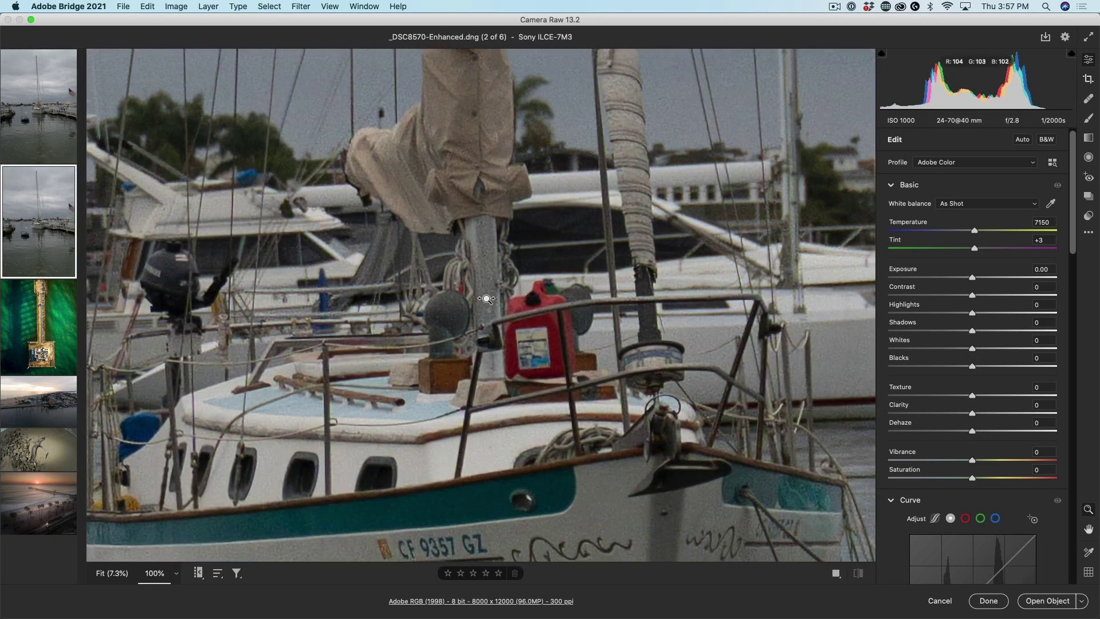
drag(480, 459, 453, 201)
key(z)
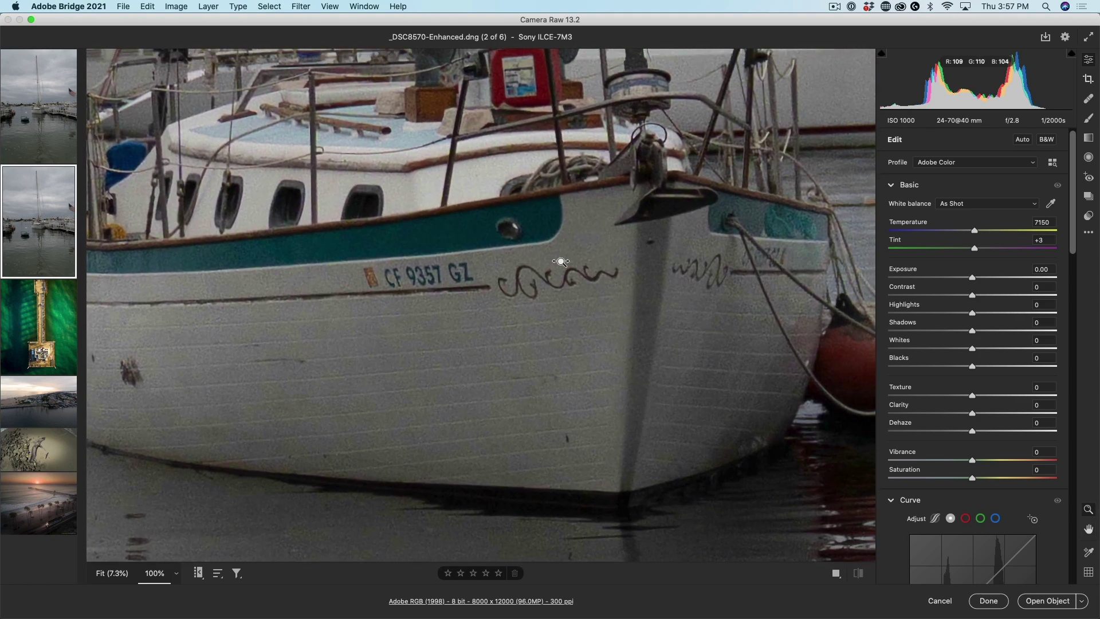
click(45, 131)
click(36, 200)
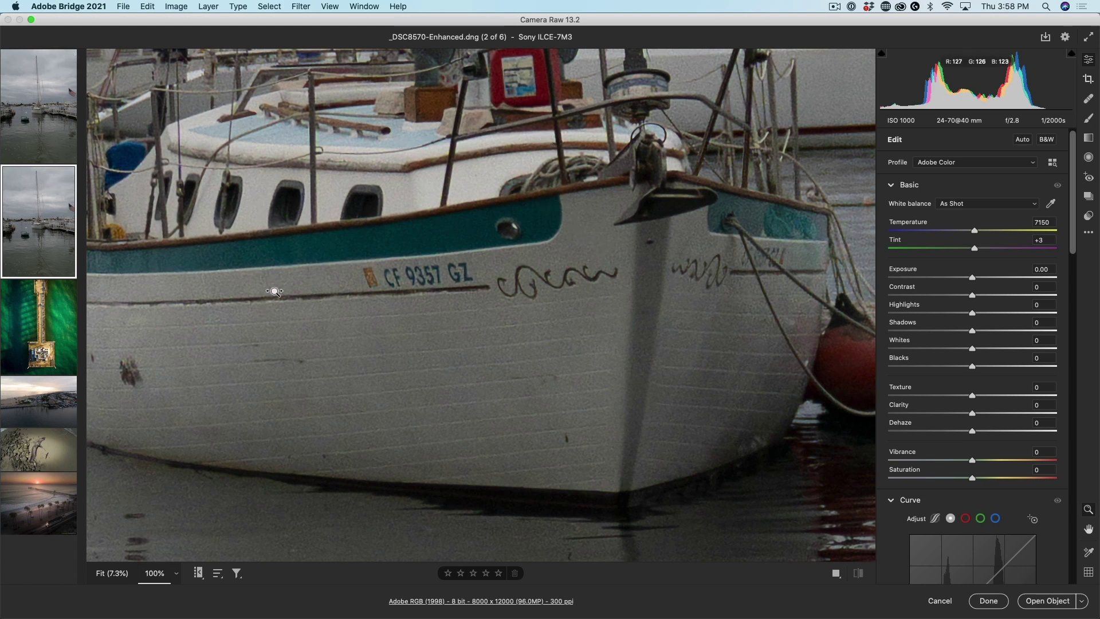
Select DJI_0175 through the last image, preview their Super Resolution enhancement, then cancel
click(54, 328)
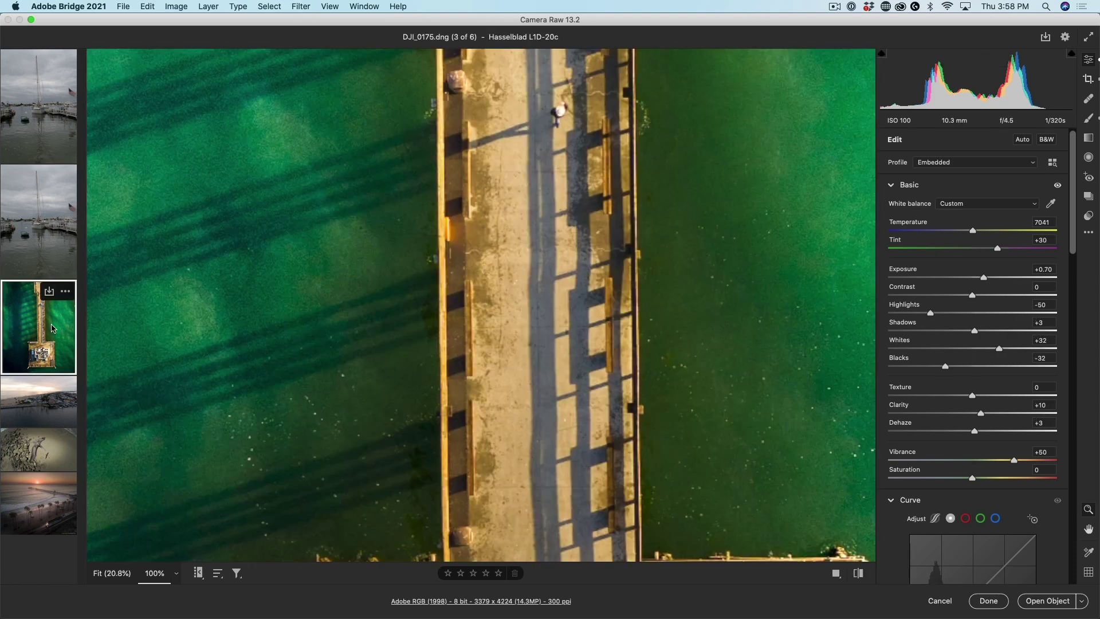
shift+click(45, 510)
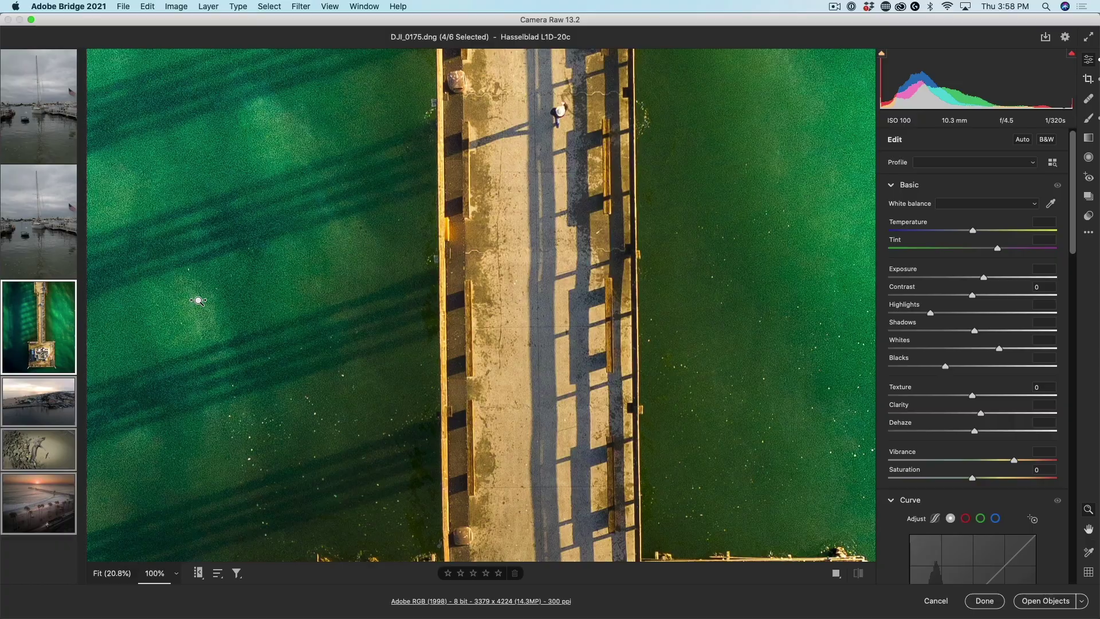
right_click(396, 174)
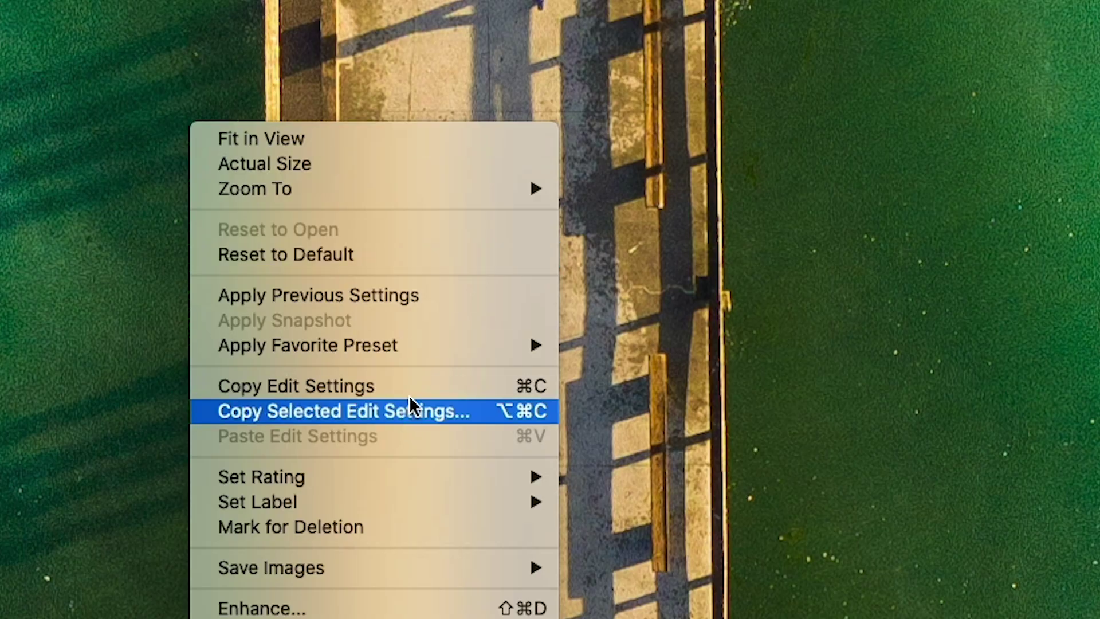
click(376, 605)
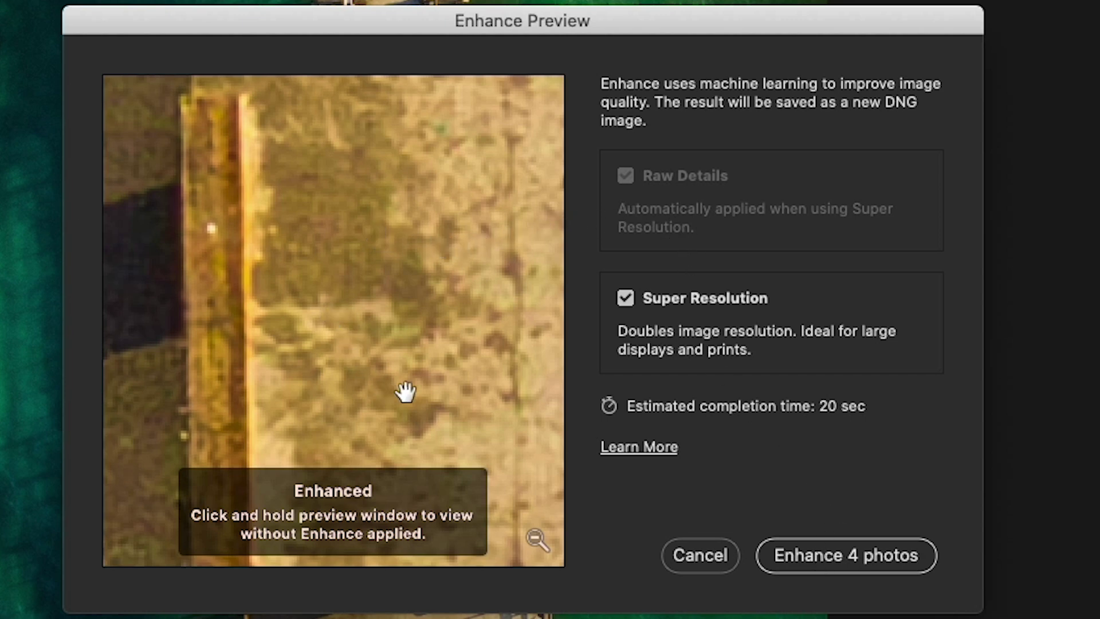
click(314, 241)
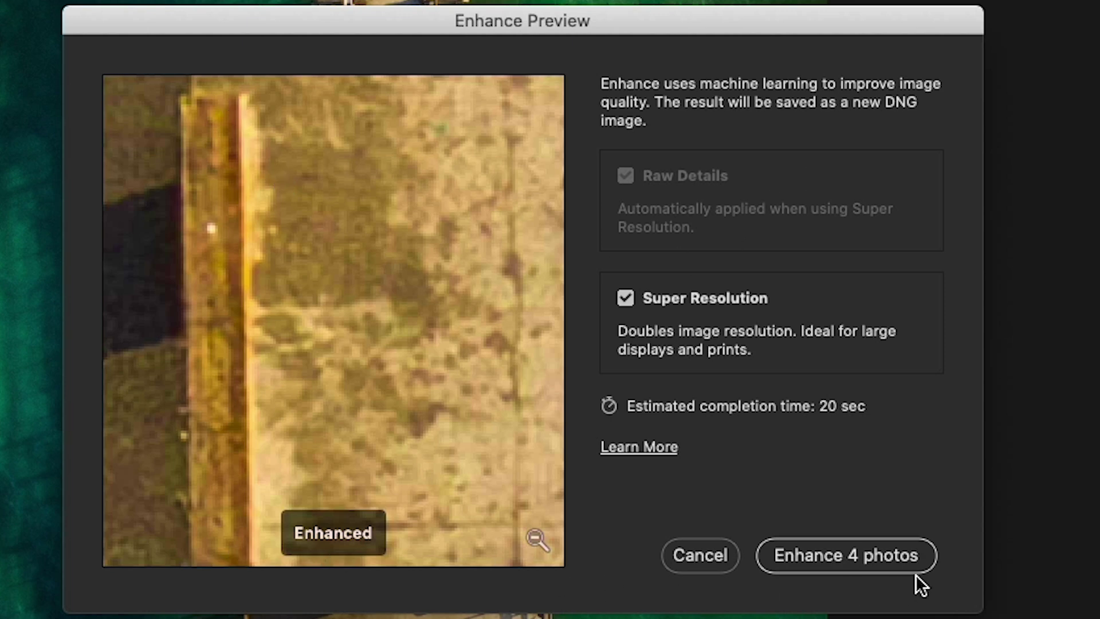
click(689, 559)
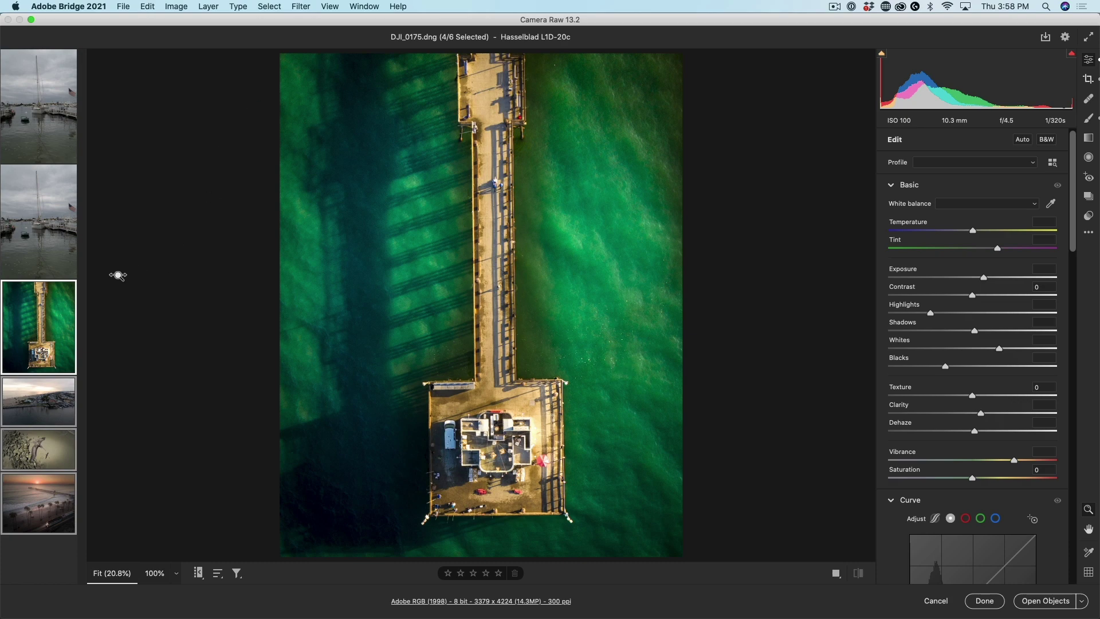
Run Super Resolution on the four selected photos directly, skipping the enhance preview dialog
key(alt)
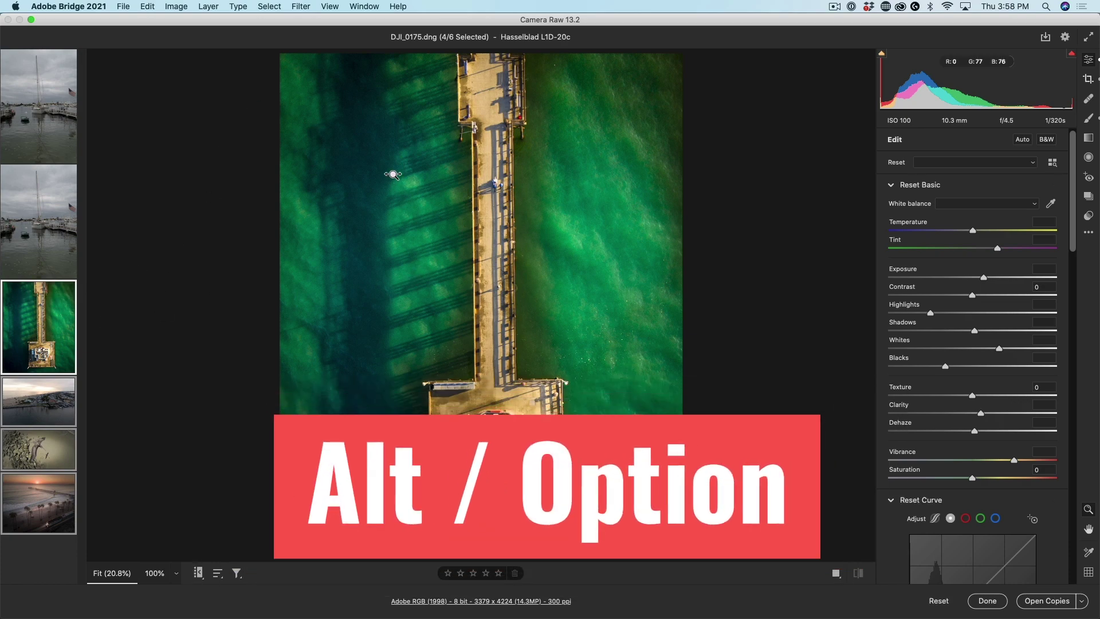
right_click(394, 164)
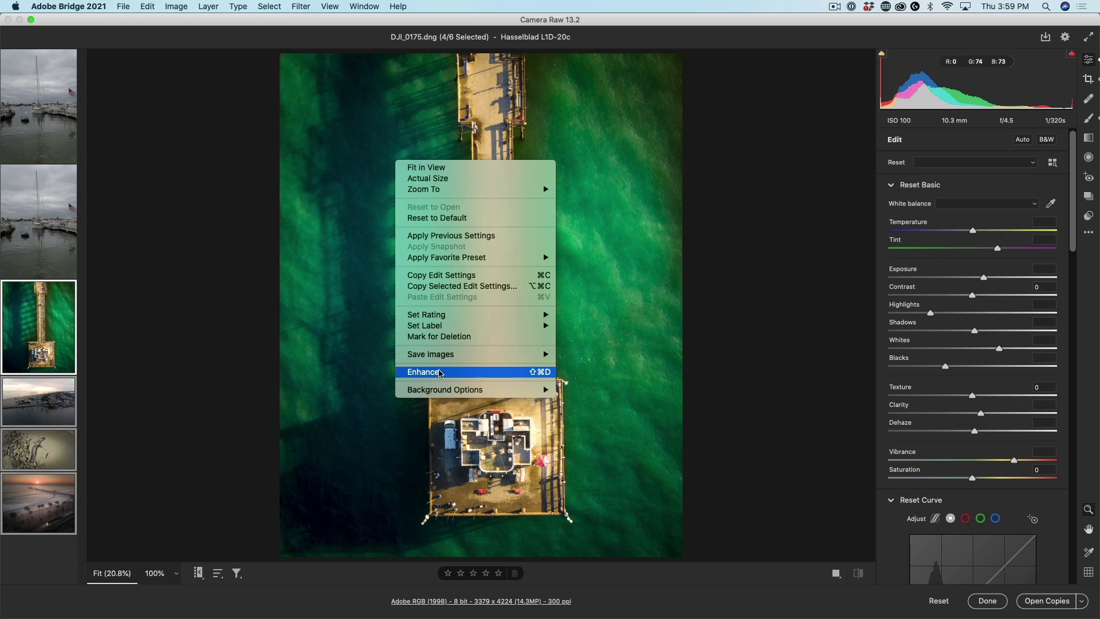
alt+click(440, 374)
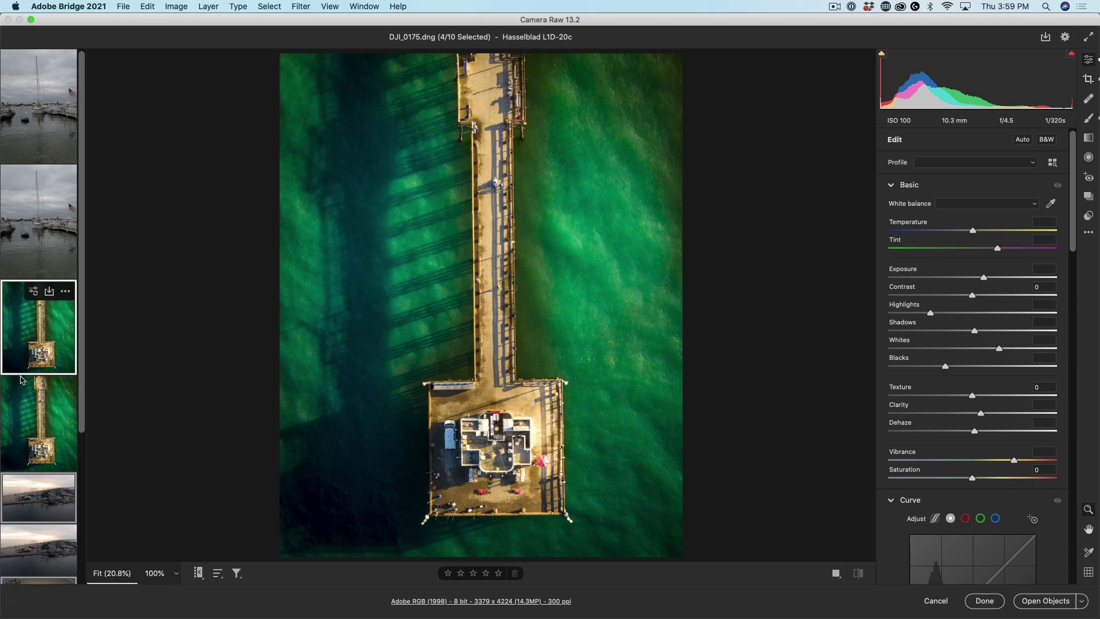
Compare GOPR0137-14-Edit.tif with its Enhanced version at 100% on the pelican's head, then finish Camera Raw
scroll(41, 384, down, 1)
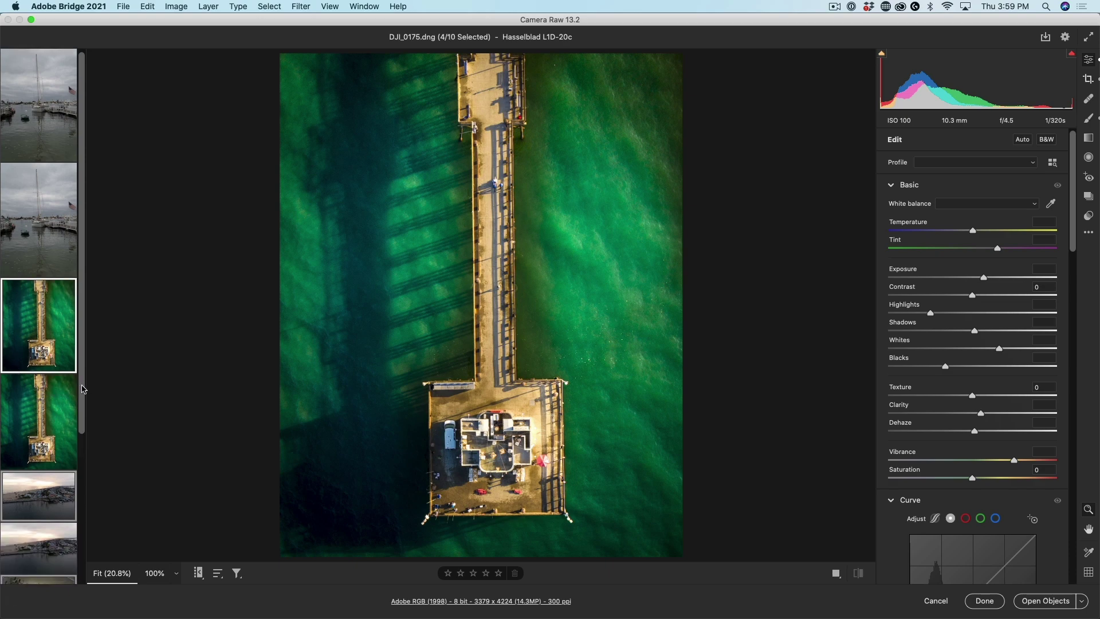
drag(83, 389, 81, 538)
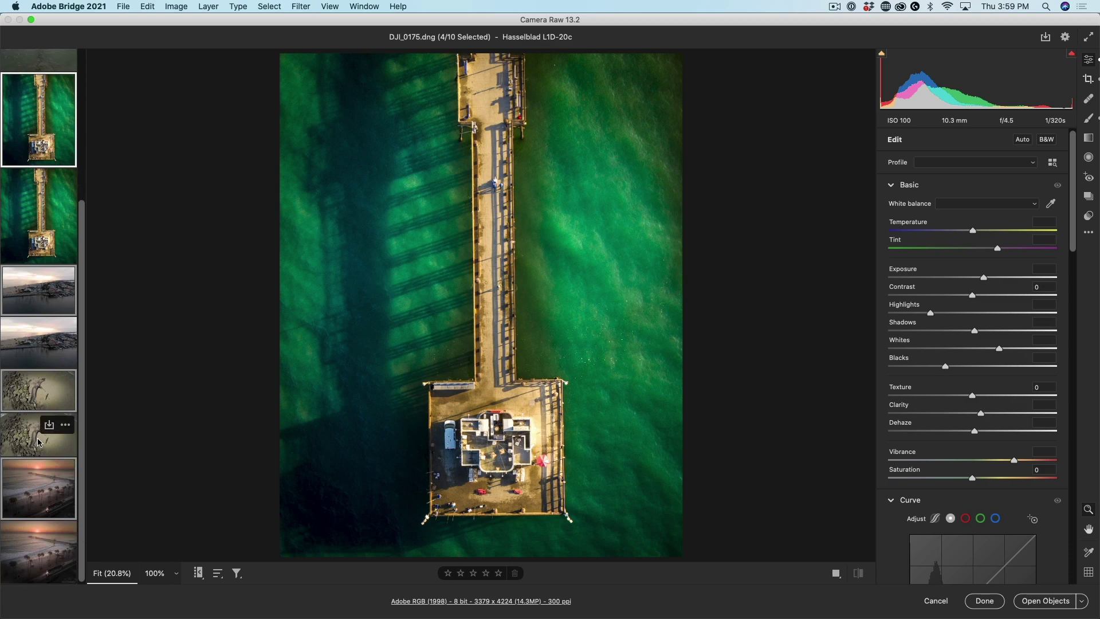
click(36, 399)
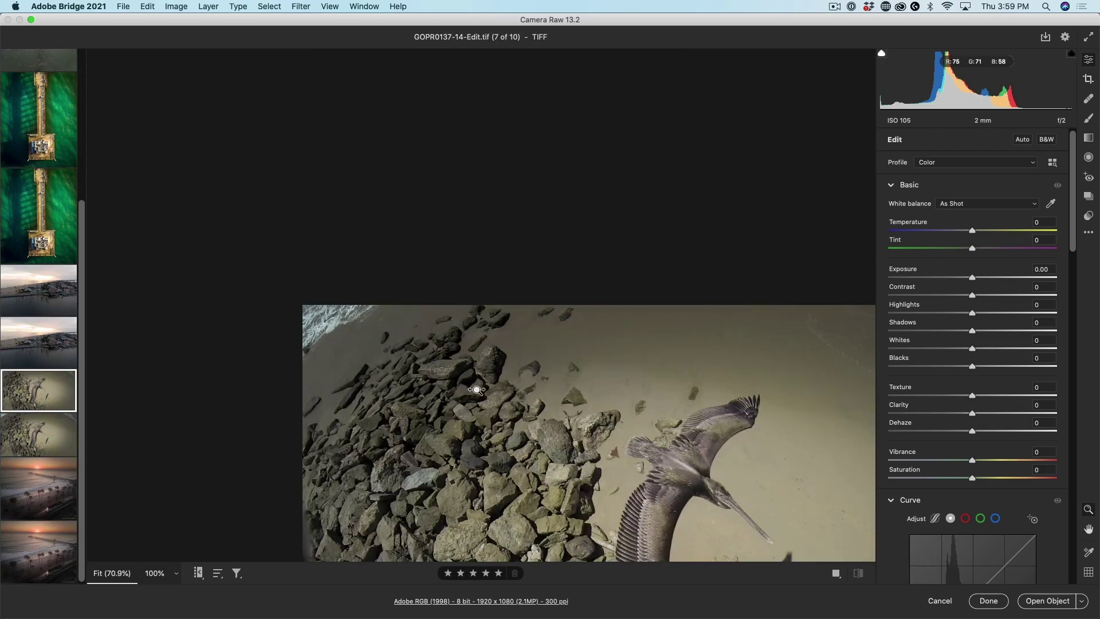
click(154, 573)
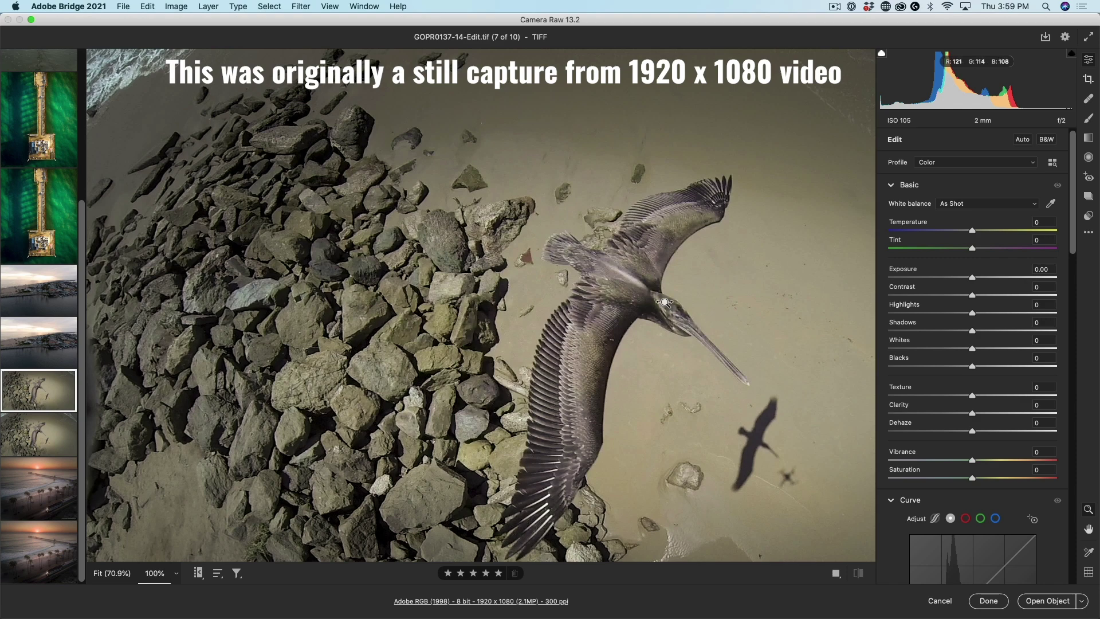
click(40, 442)
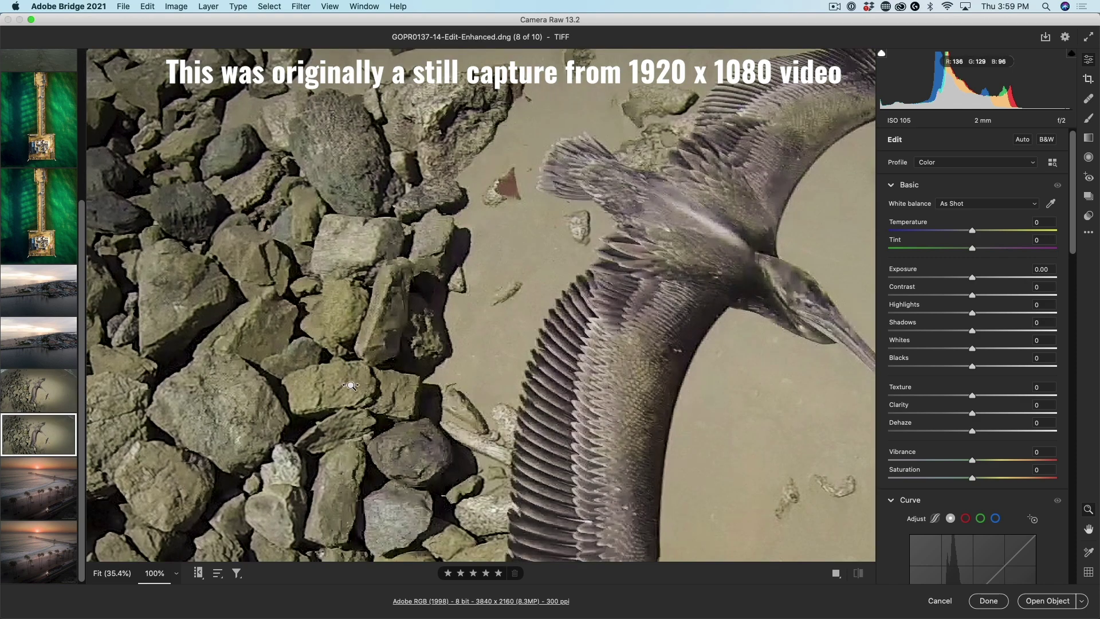
drag(681, 310, 469, 229)
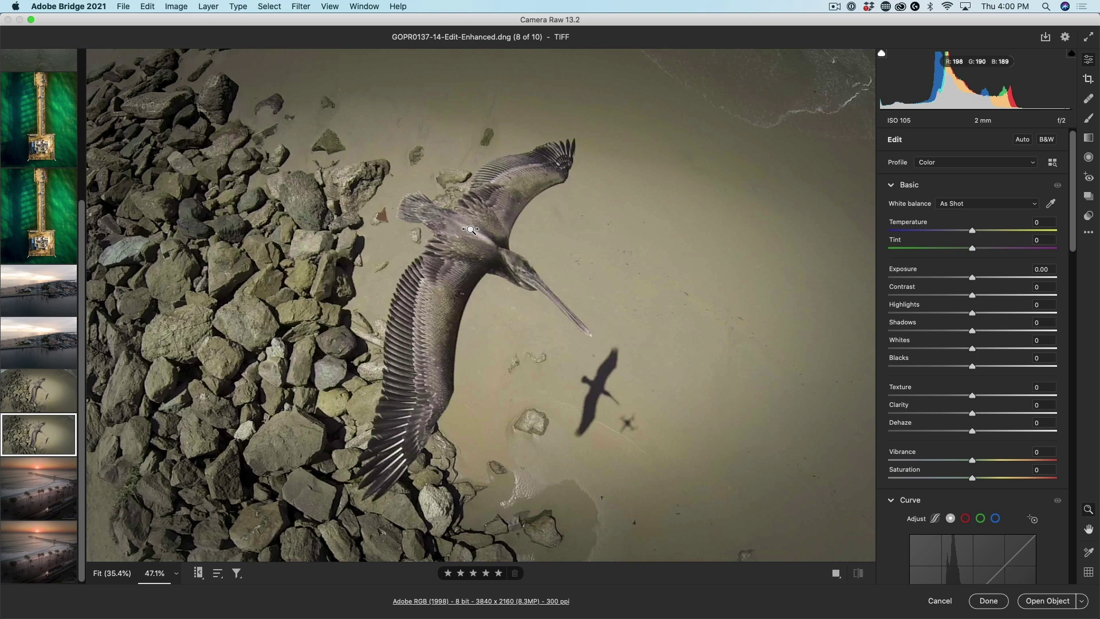
click(986, 603)
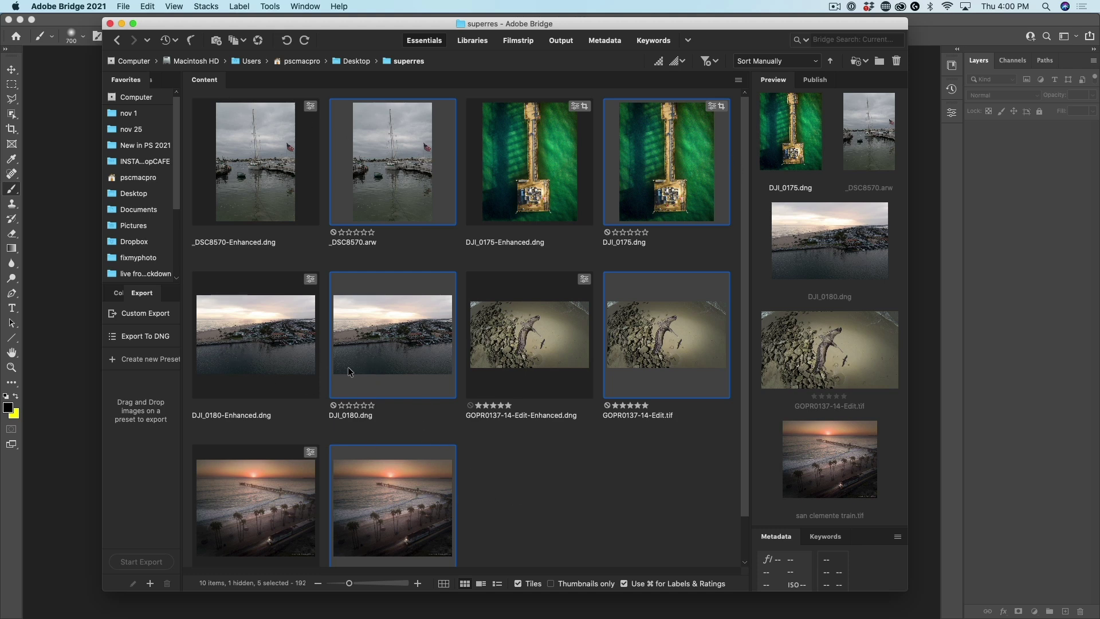
Select DJI_0180.dng and DJI_0180-Enhanced.dng in Bridge and open both in Photoshop
click(401, 410)
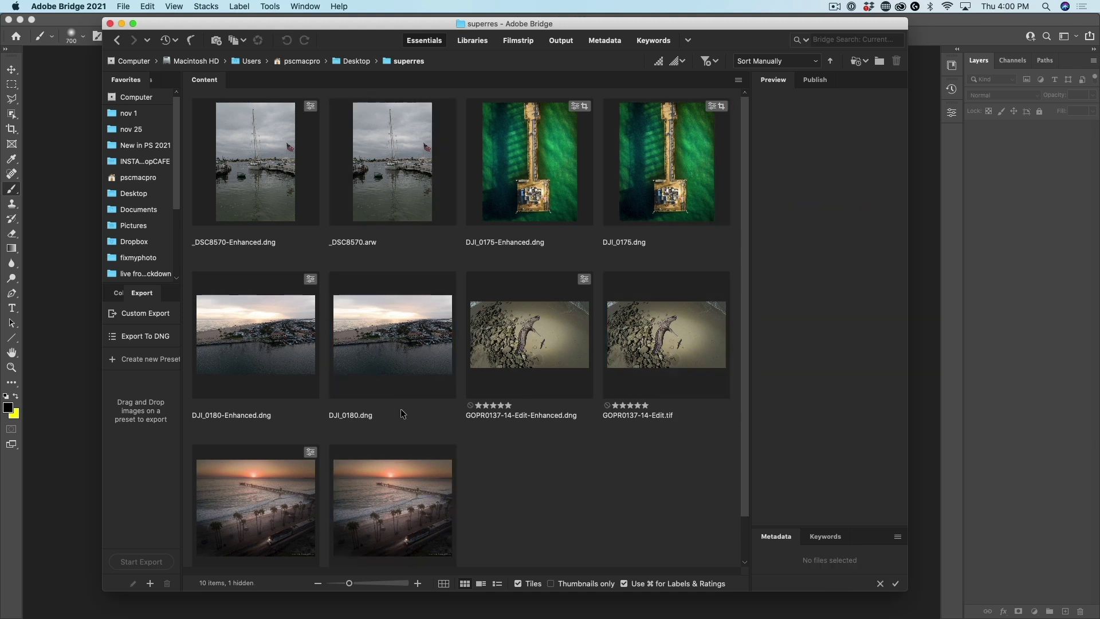
click(265, 326)
super+click(369, 343)
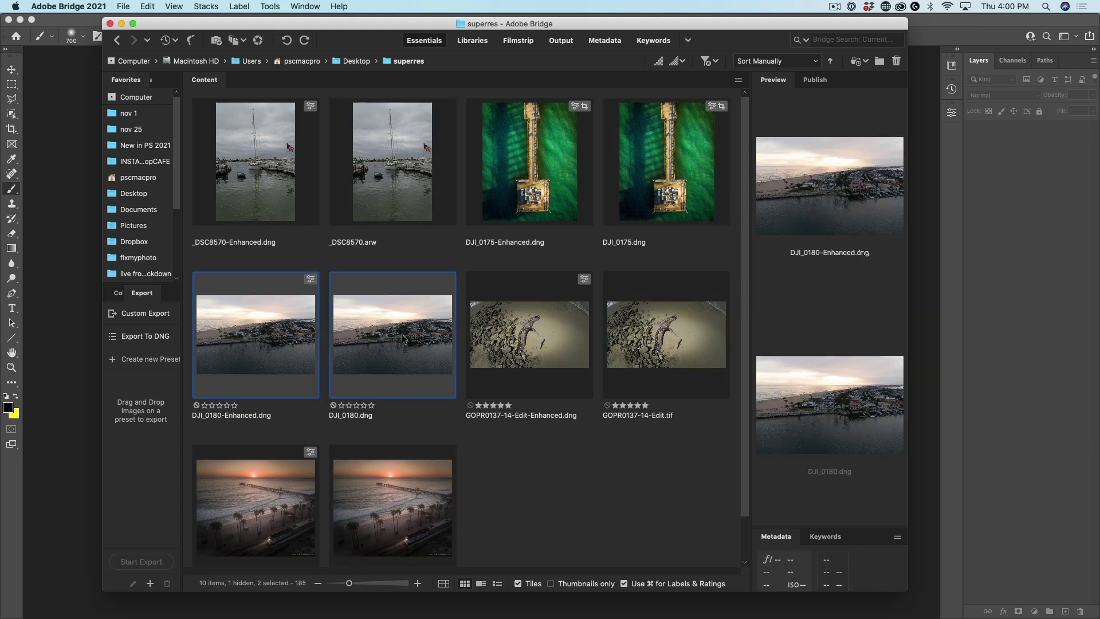
double_click(211, 343)
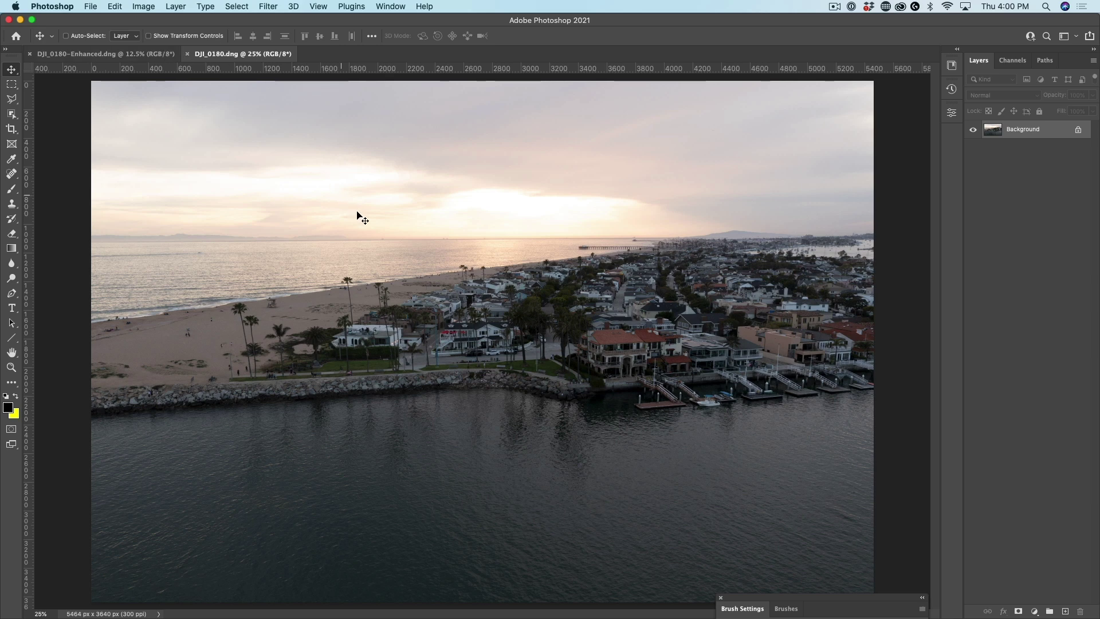
Paste the original drone shot into DJI_0180-Enhanced.dng as Layer 1, shift it up-left, and hide it
click(148, 55)
key(super+v)
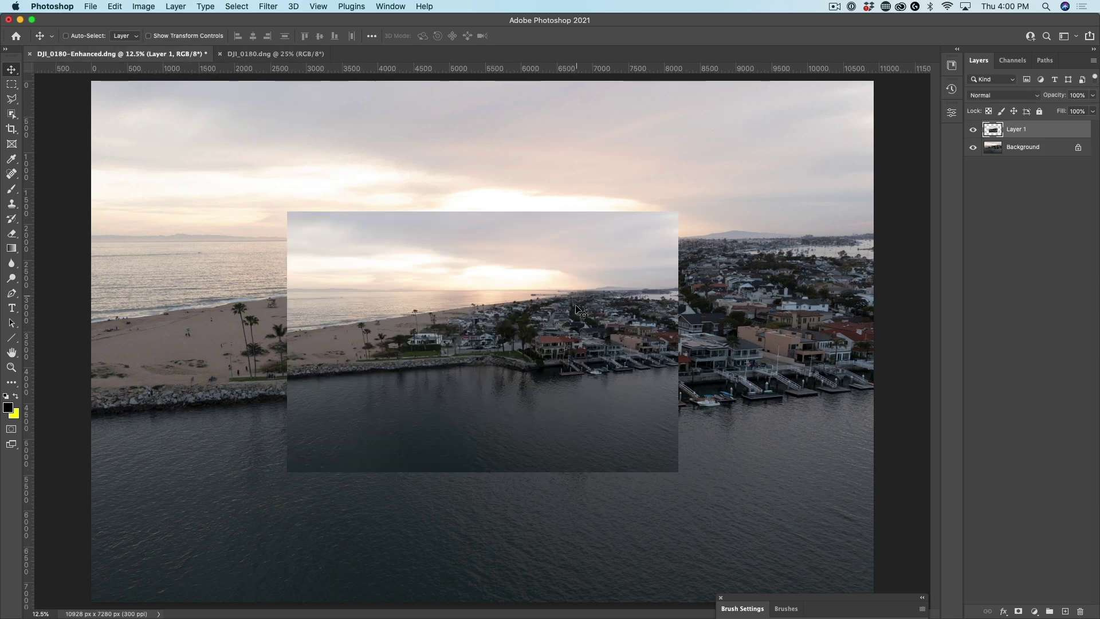
drag(585, 319, 397, 189)
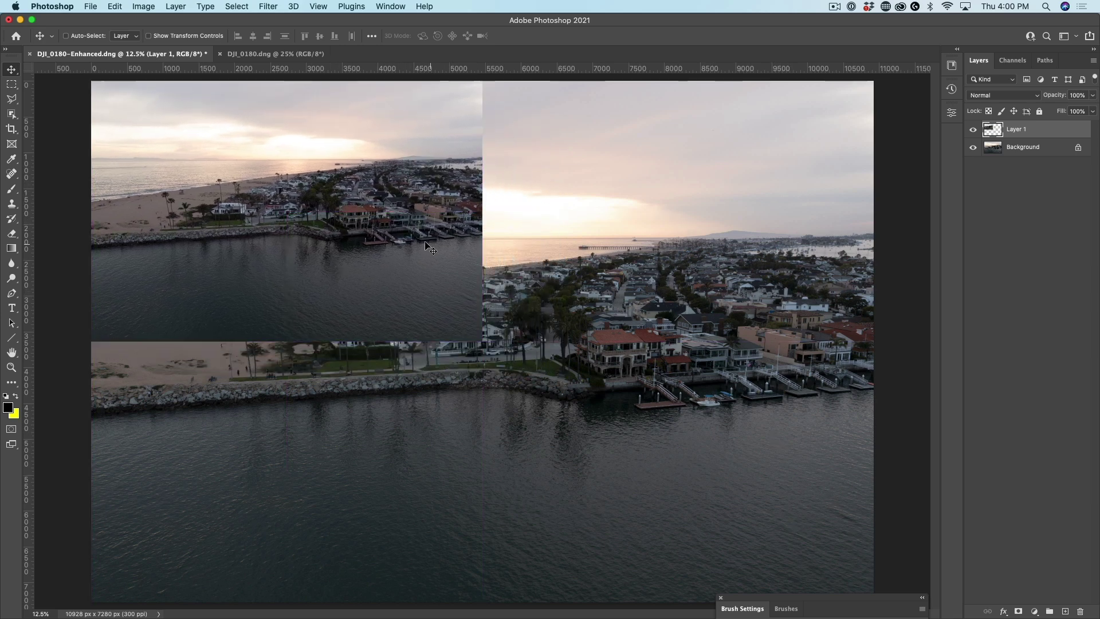
click(973, 130)
Resize the original DJI_0180.dng to 200 percent using Bicubic (smooth gradients) resampling
click(998, 146)
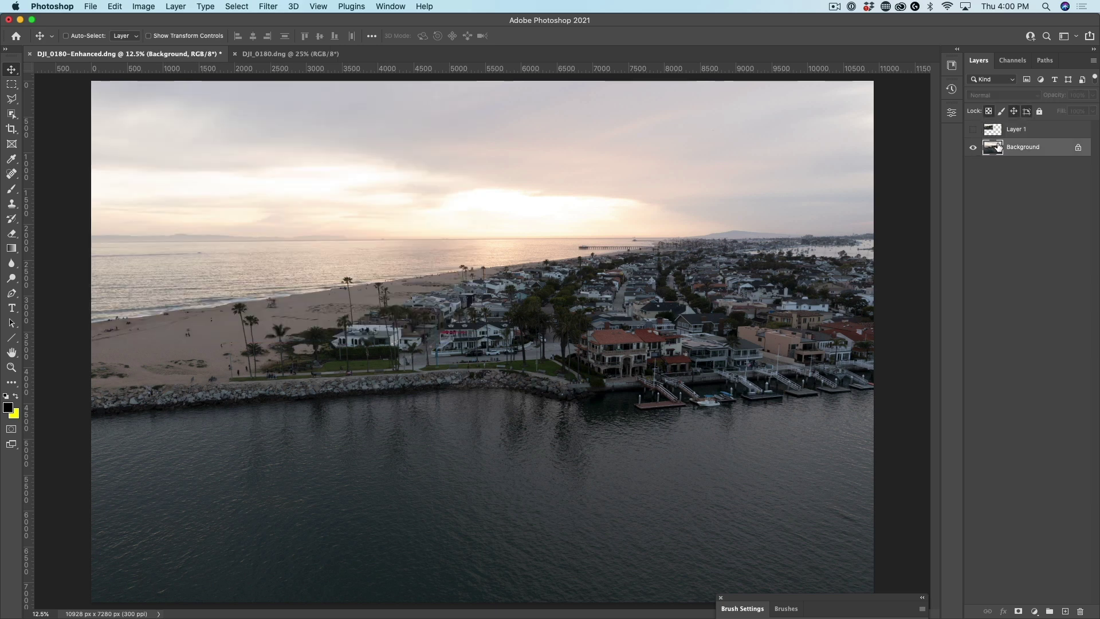
click(313, 54)
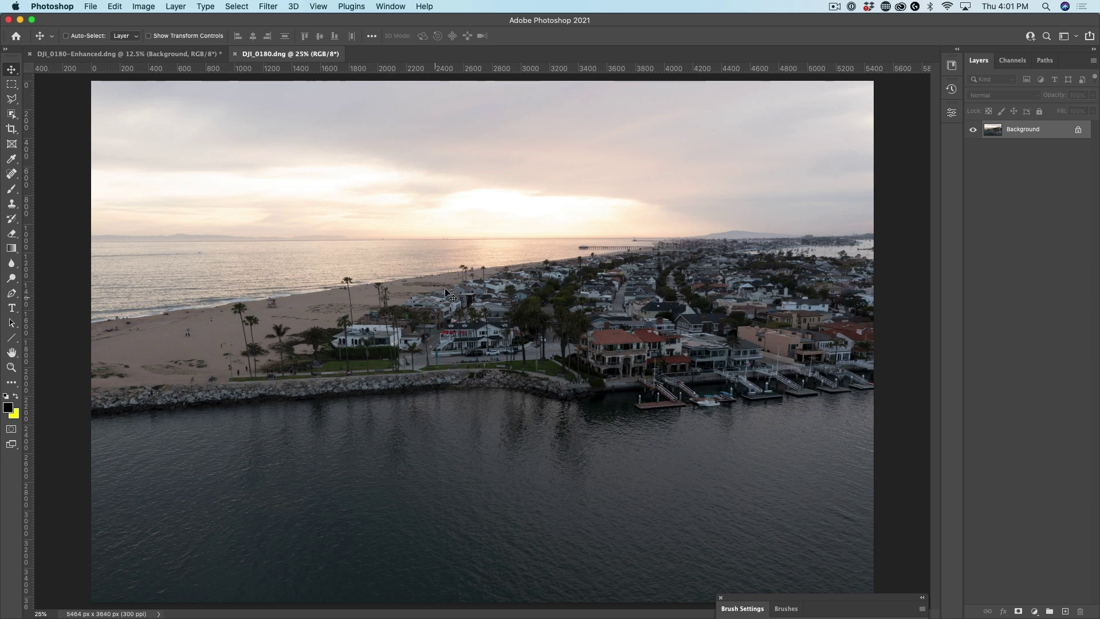
click(140, 6)
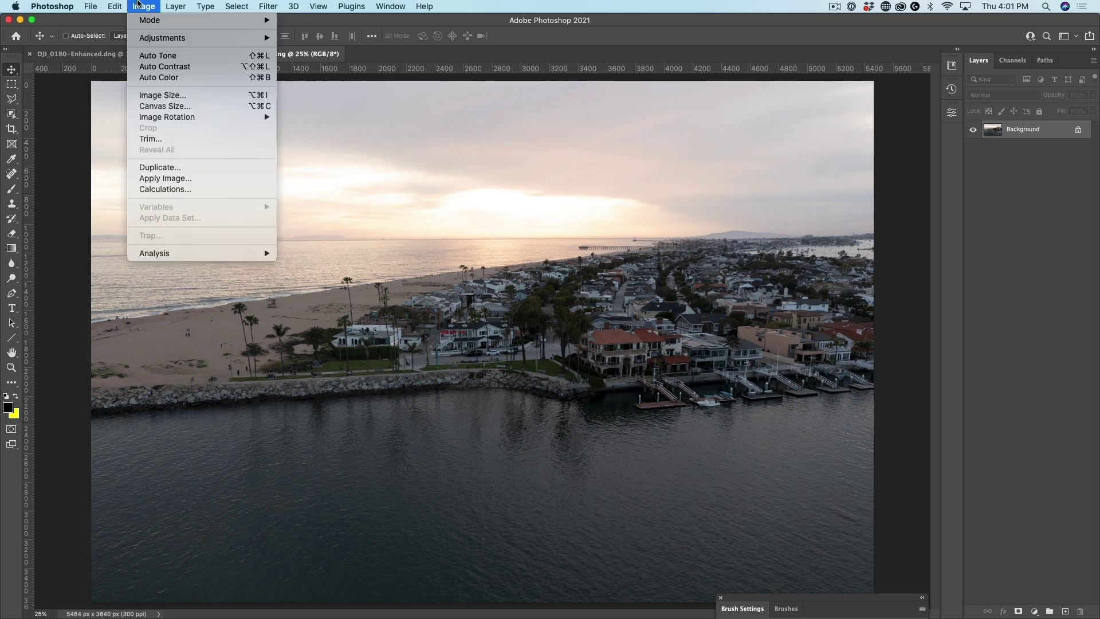
click(161, 95)
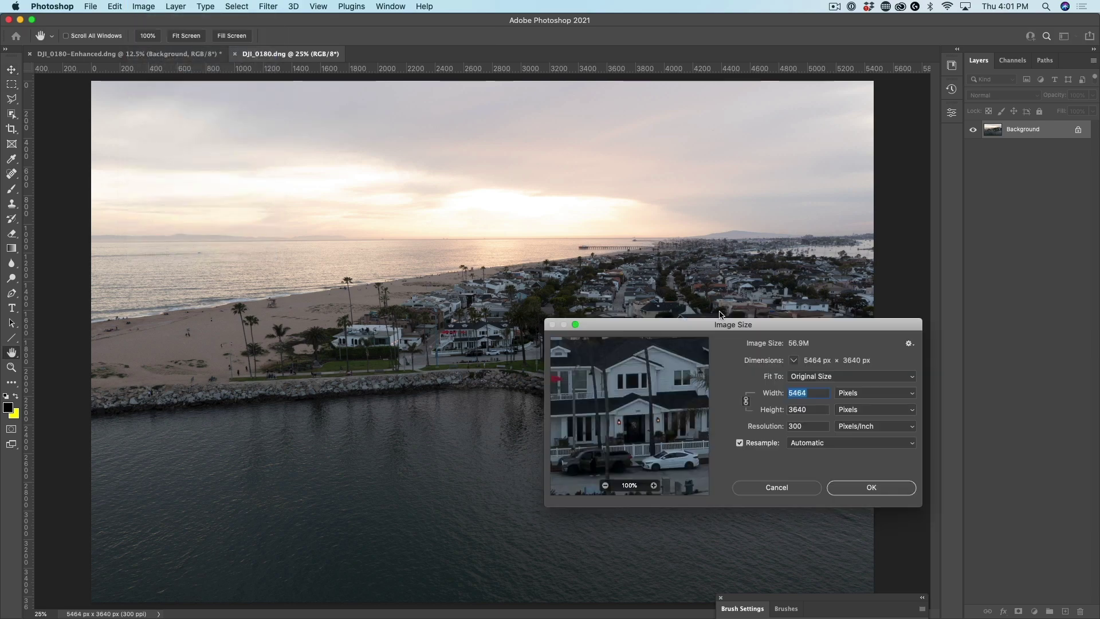
drag(781, 324, 664, 175)
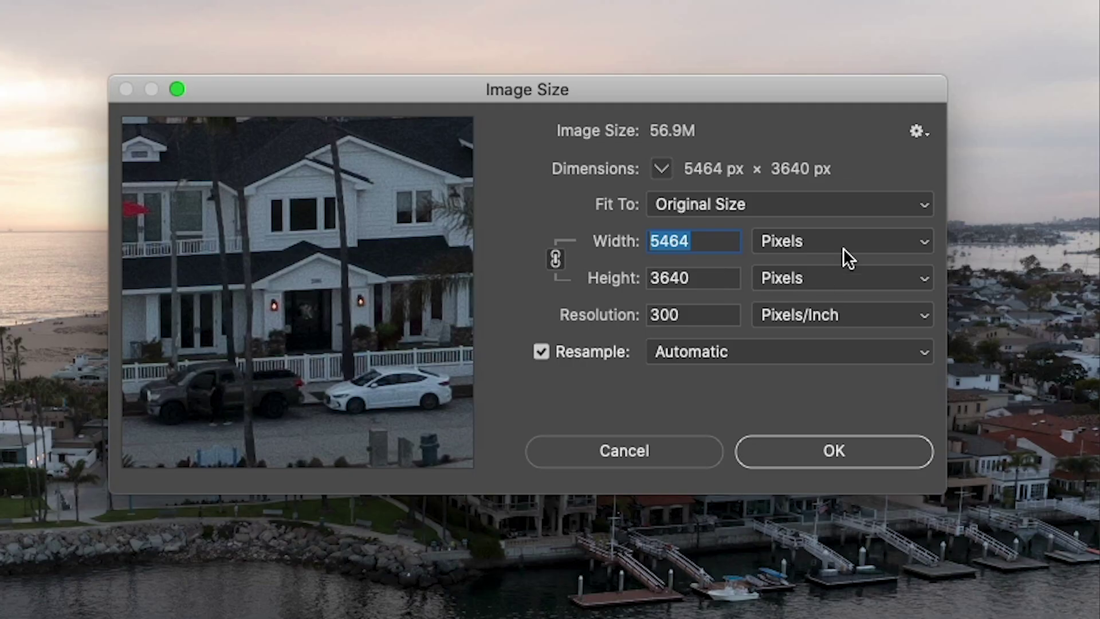
click(759, 244)
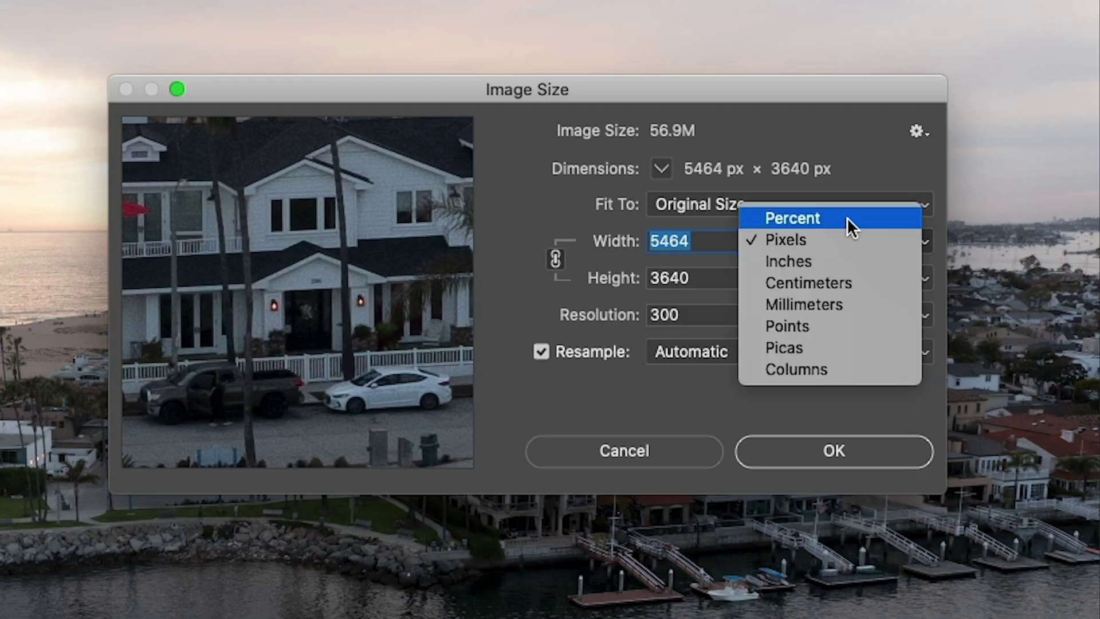
click(760, 234)
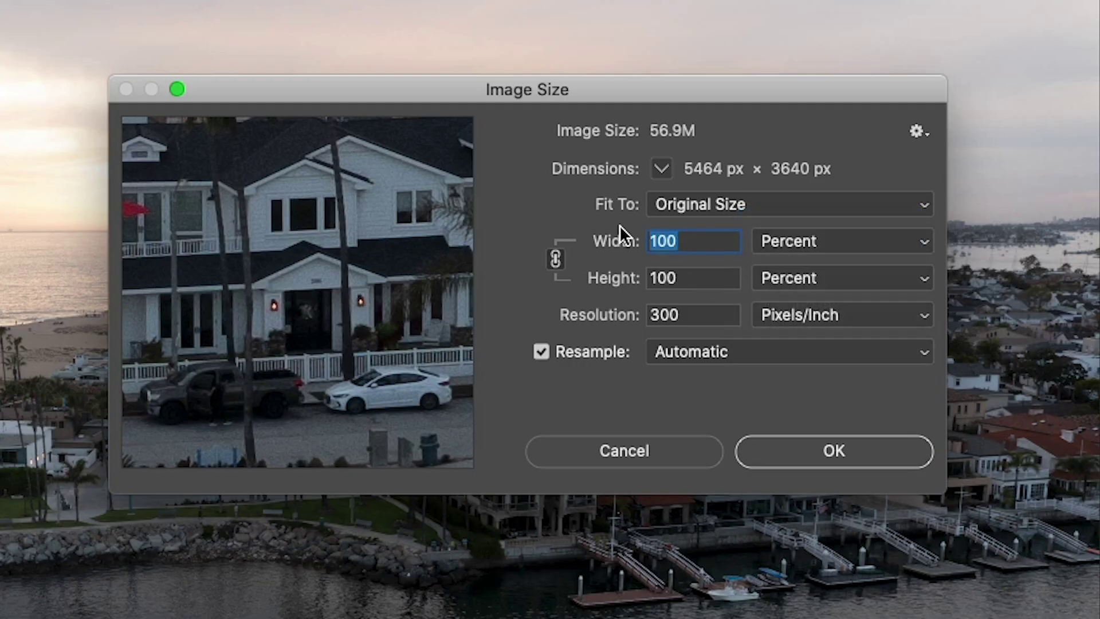
text(200)
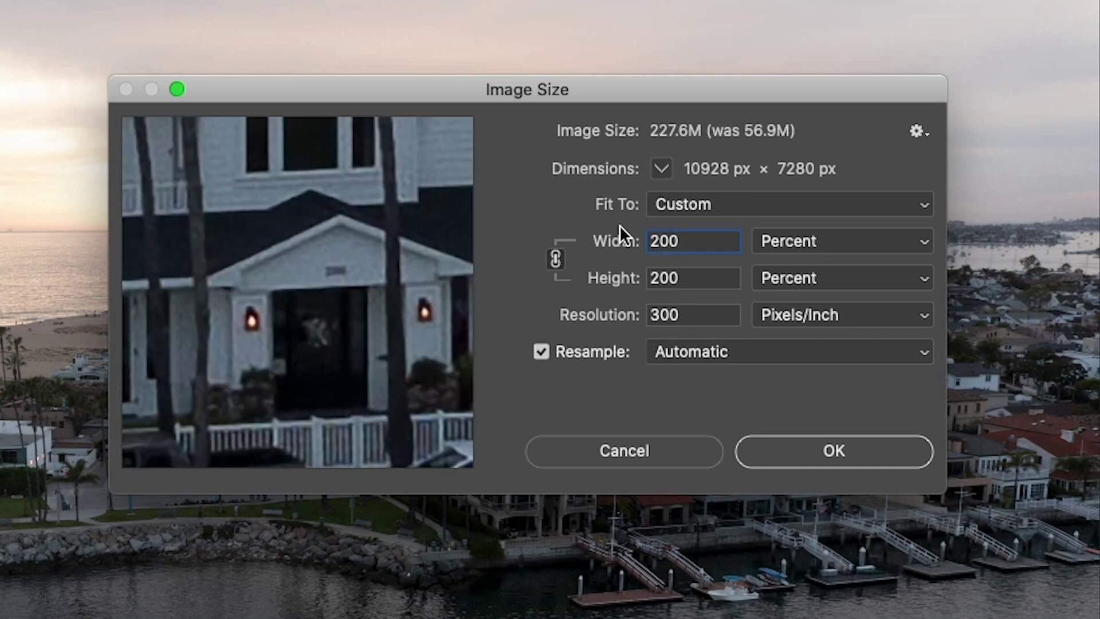
click(751, 352)
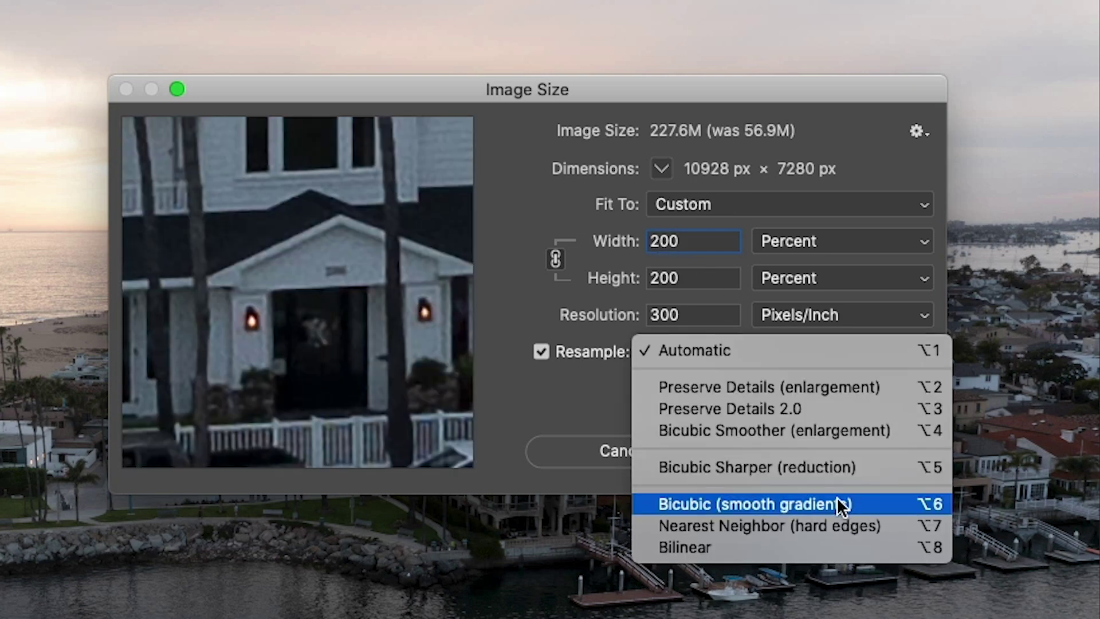
click(837, 498)
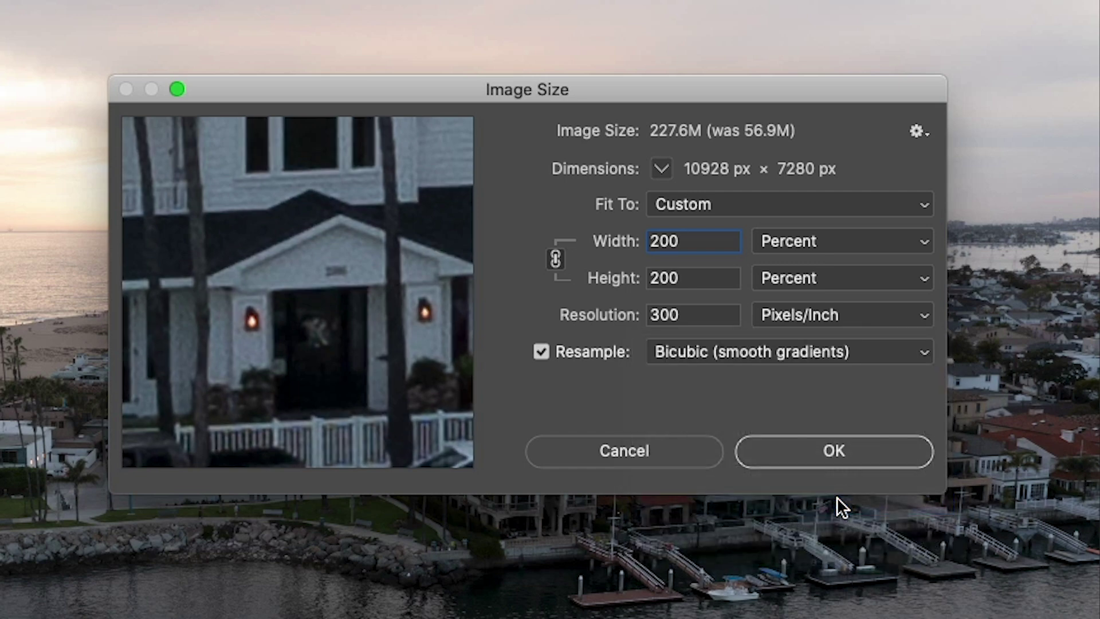
click(862, 462)
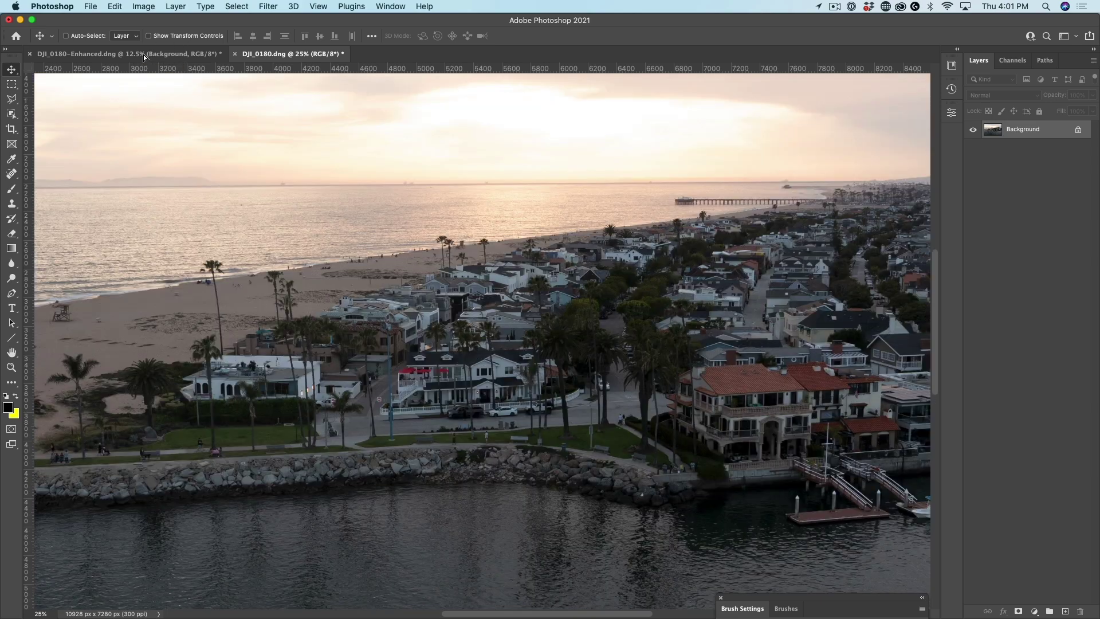
In the DJI_0180-Enhanced document, rename the new bicubic-upscale layer to 'bicun=bic'
click(145, 53)
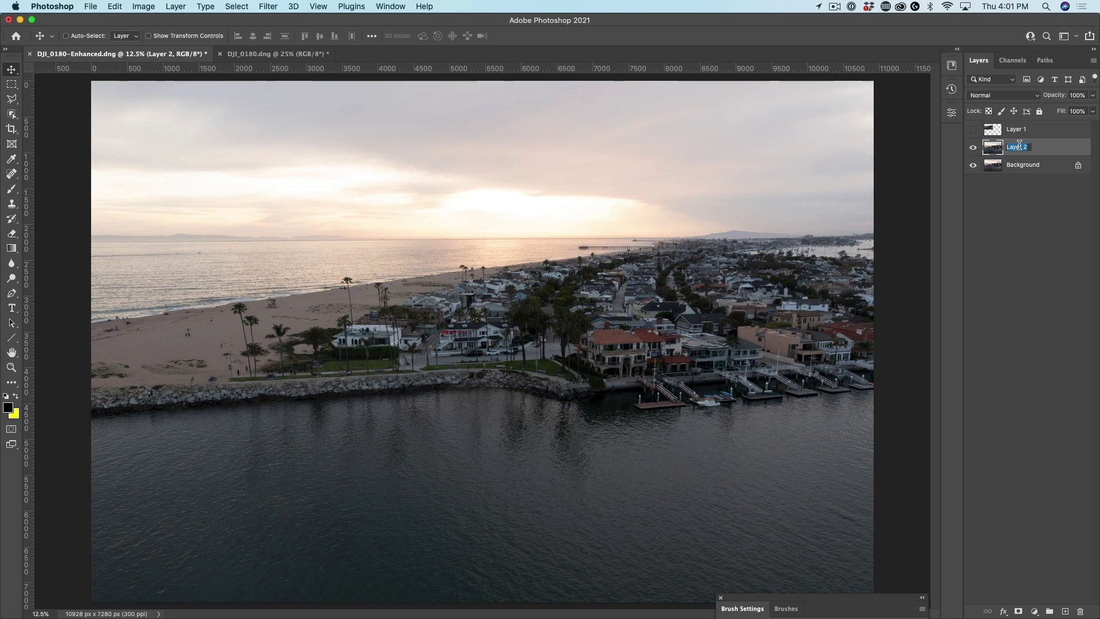
text(bicun=bic)
key(Return)
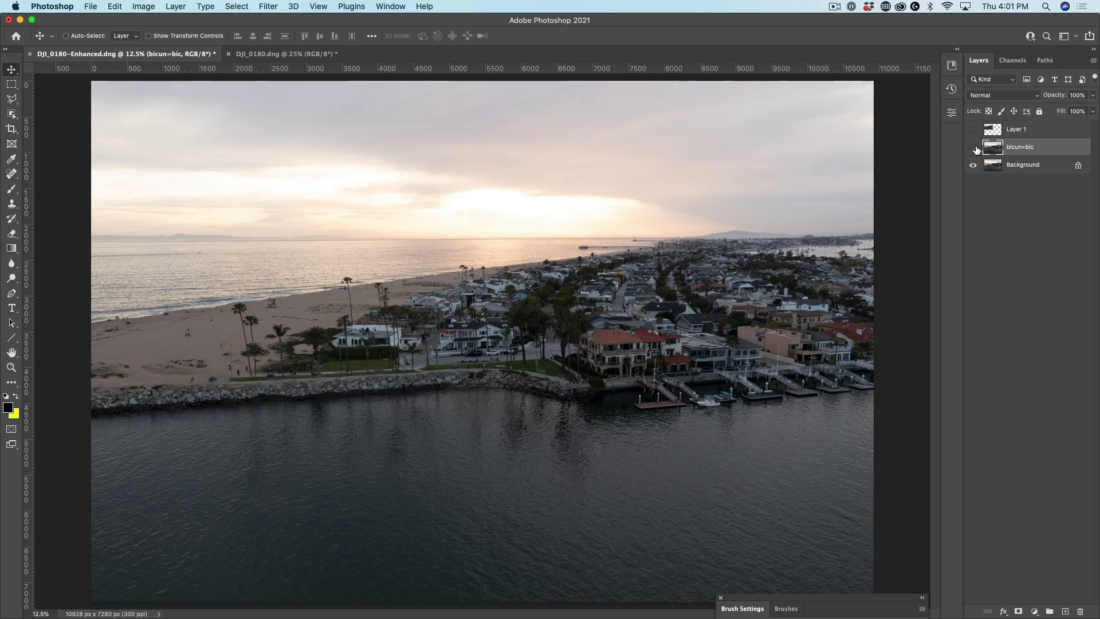
Undo the earlier 200% upscale of DJI_0180.dng, reverting it to 5464 × 3640 px
click(274, 56)
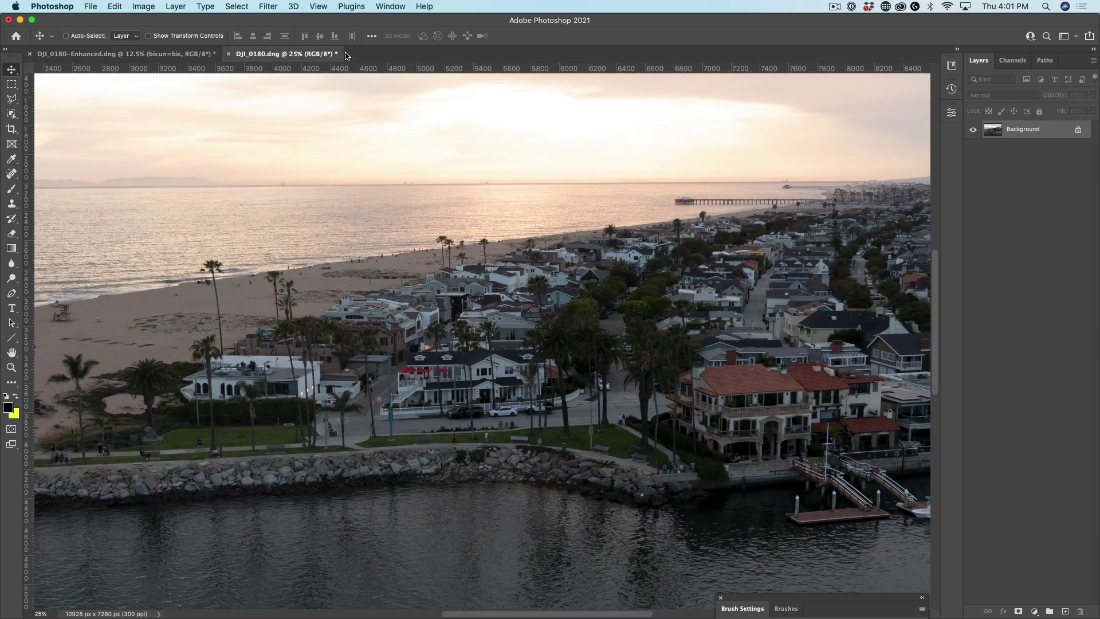
click(114, 7)
click(134, 20)
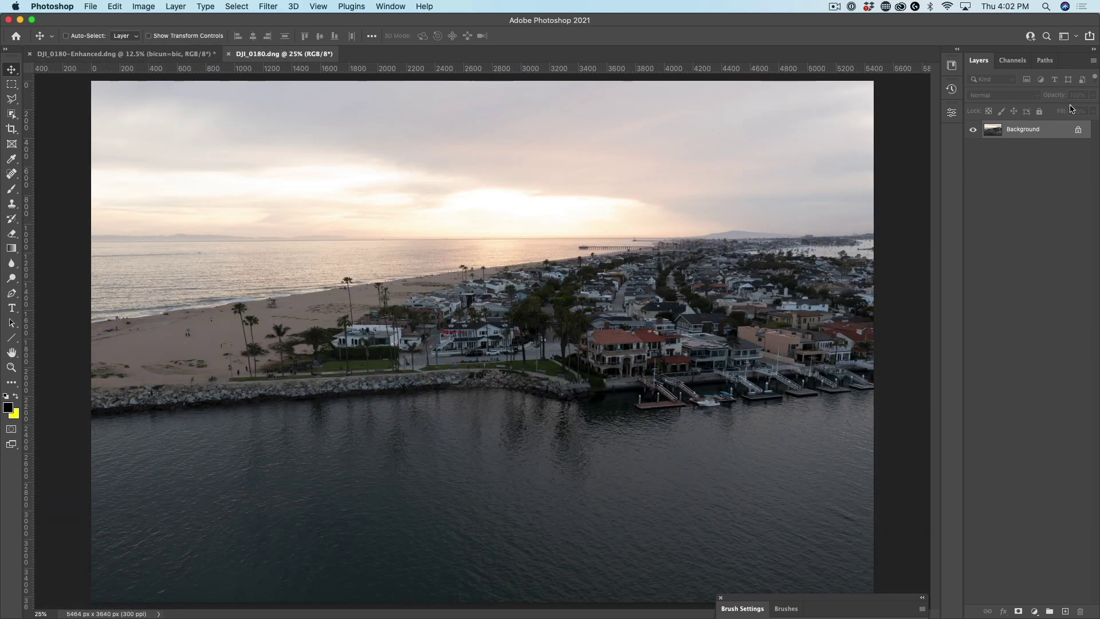
click(114, 6)
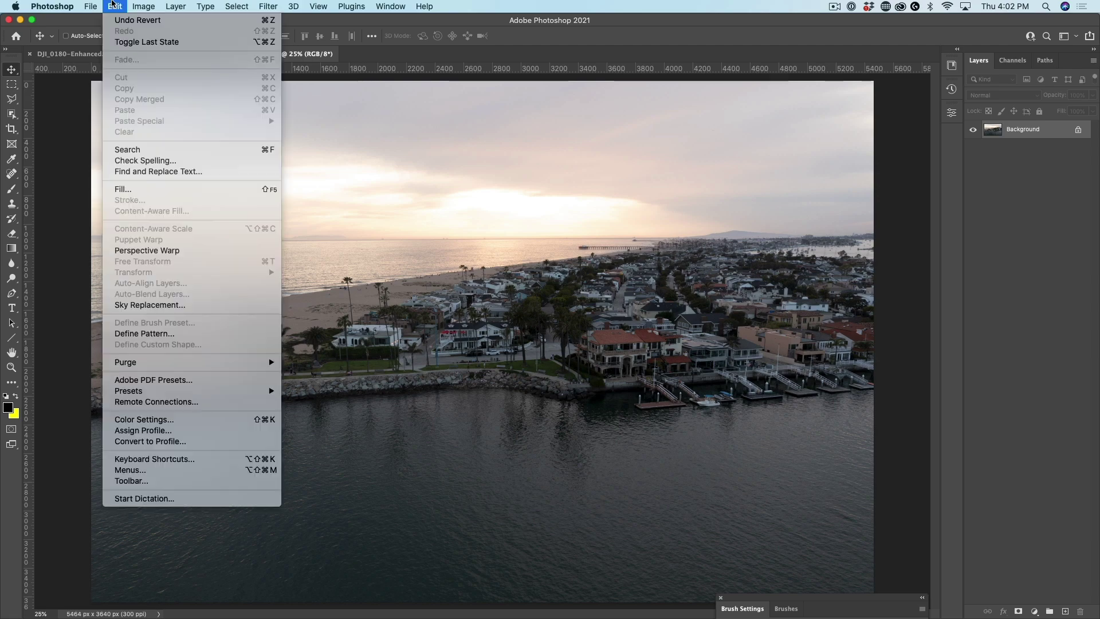
mouse_move(144, 5)
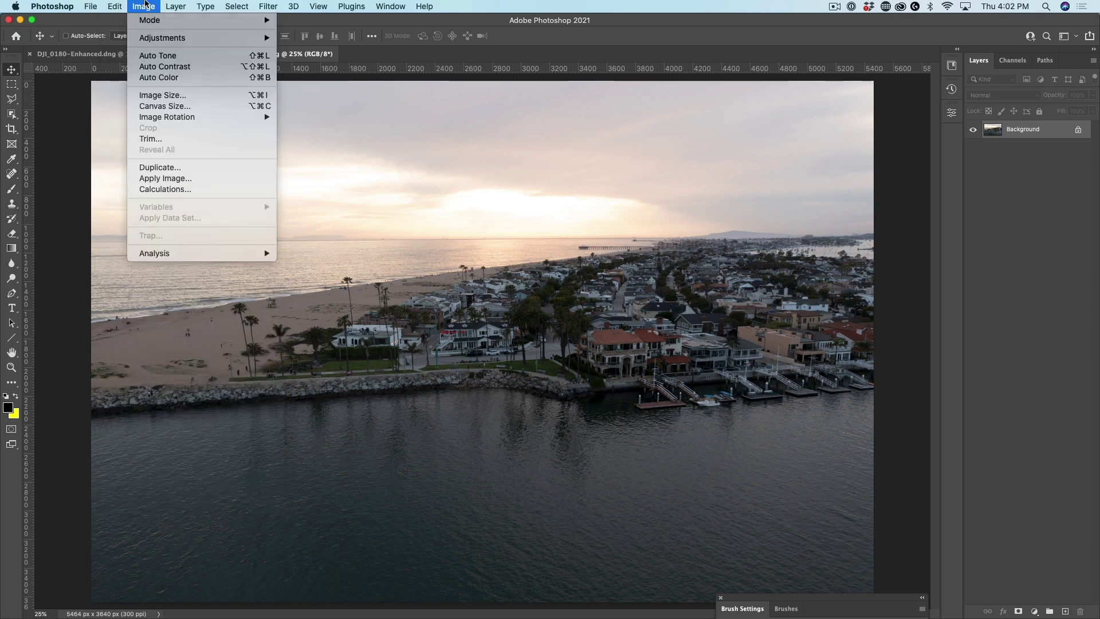
Resize the original to 200% (10928 × 7280 px) using Preserve Details 2.0 resampling
click(168, 98)
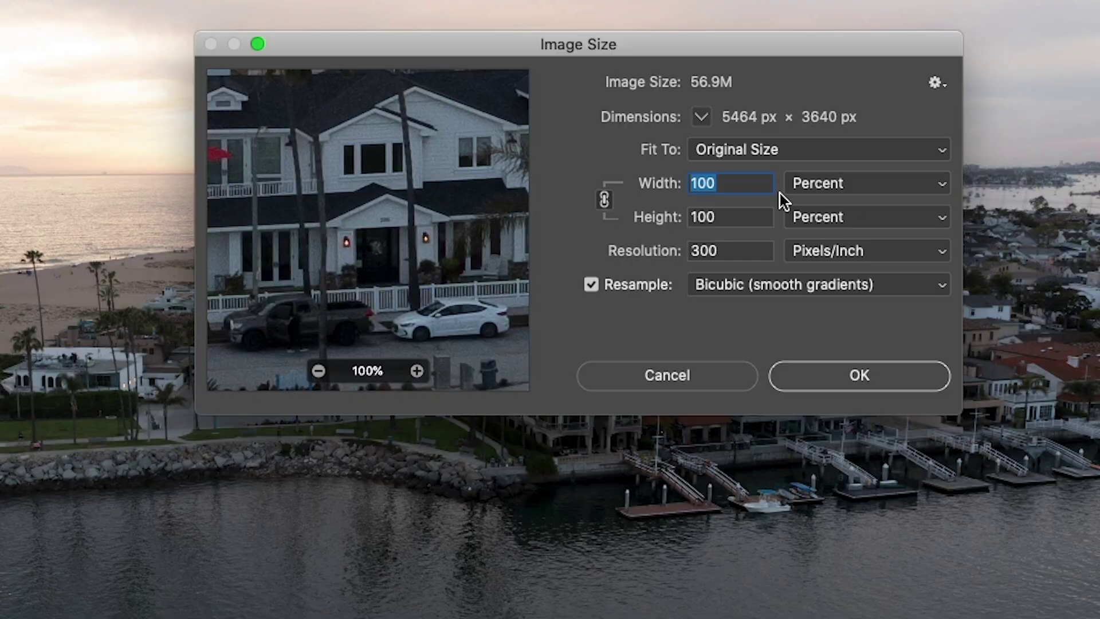
text(200)
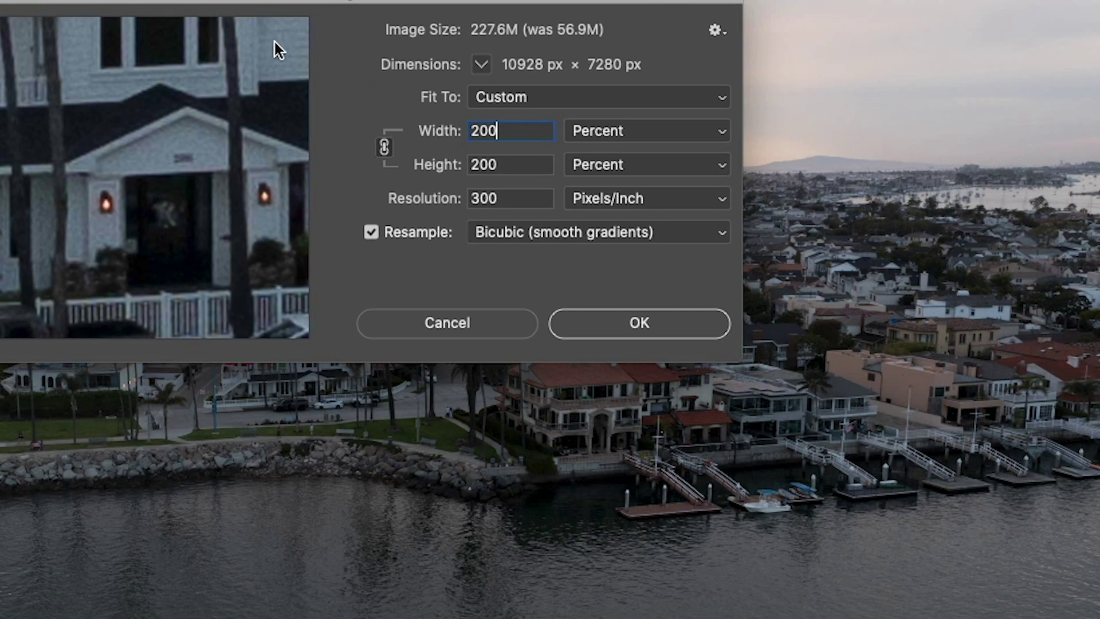
click(630, 233)
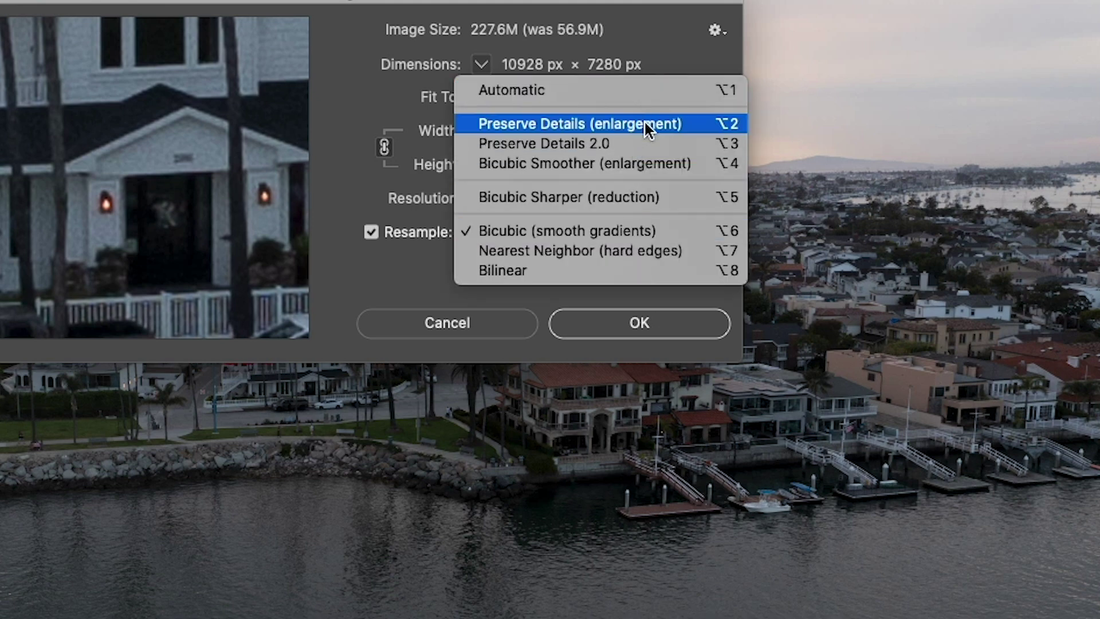
click(649, 144)
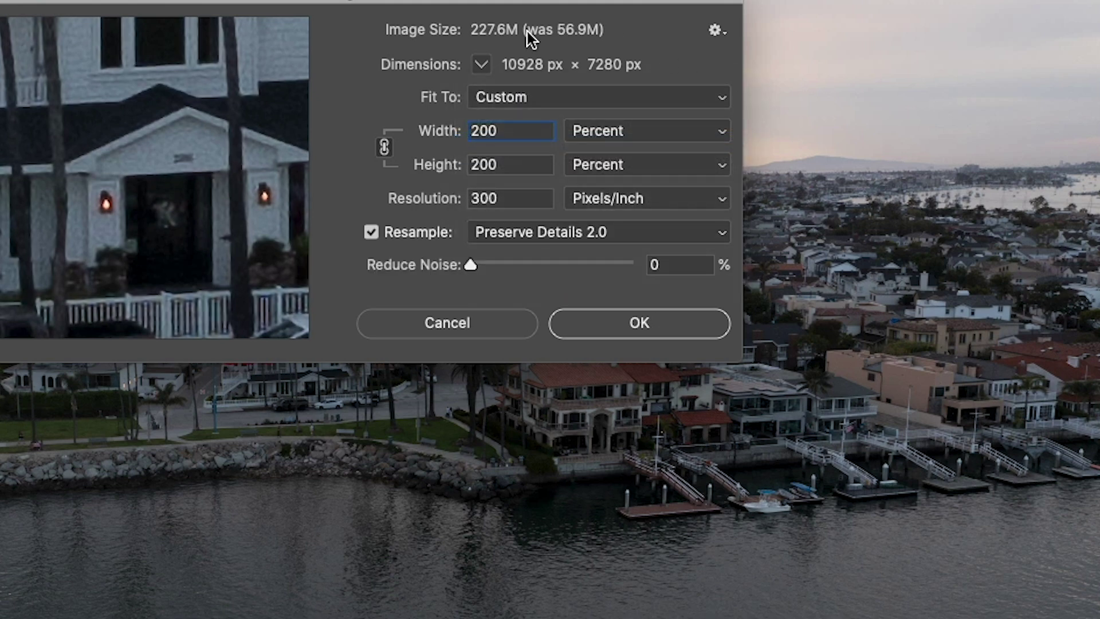
click(611, 317)
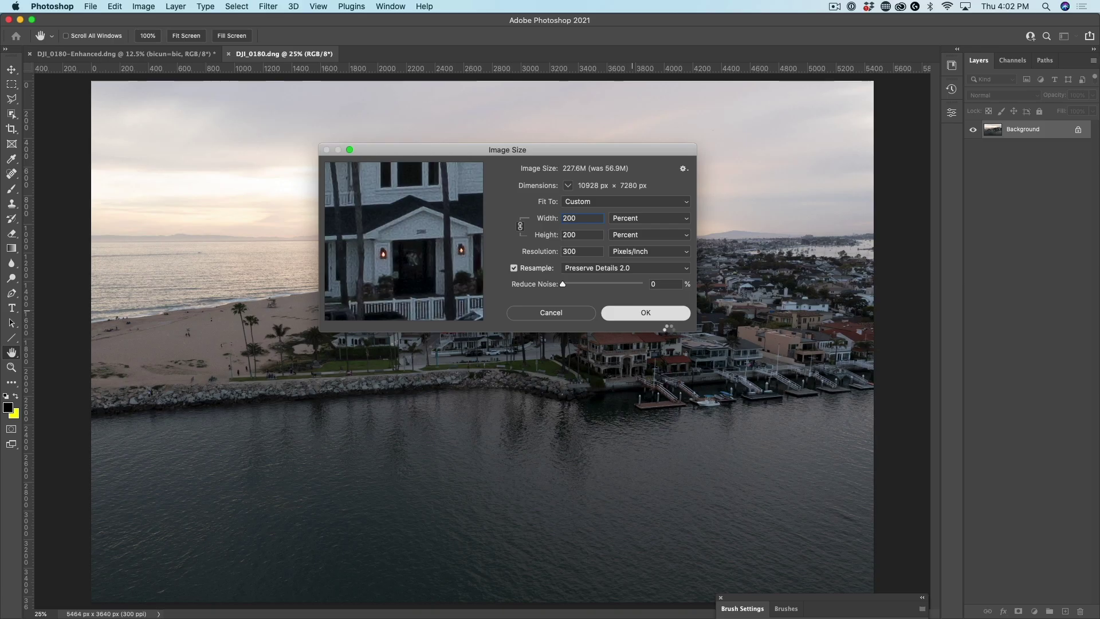
key(v)
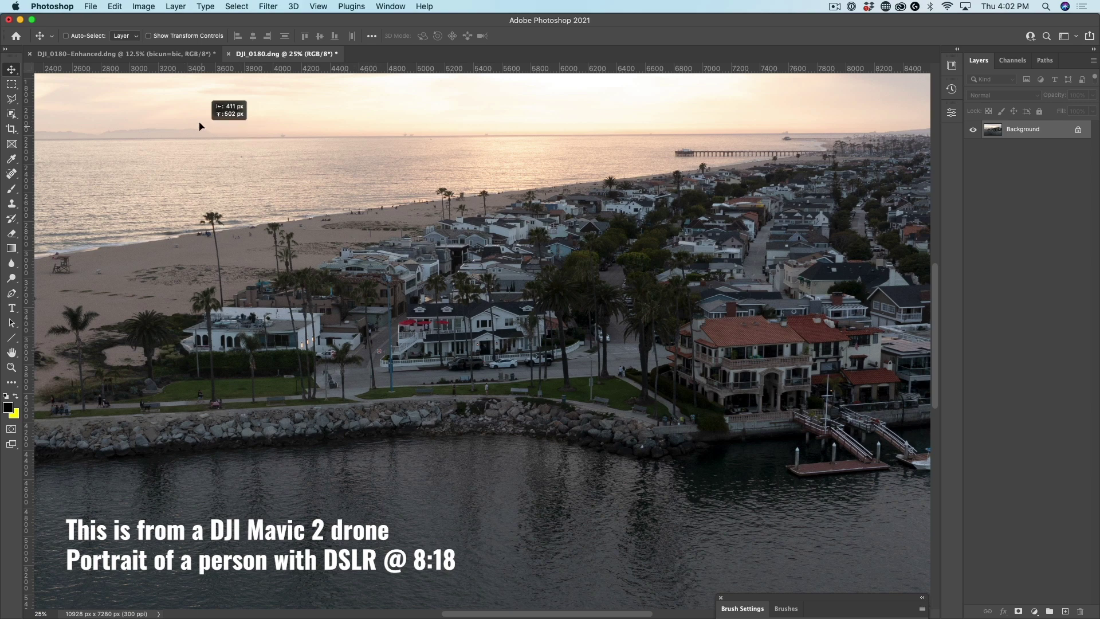
In DJI_0180-Enhanced, rename the Preserve Details layer 'aibased' and turn off its visibility
click(169, 54)
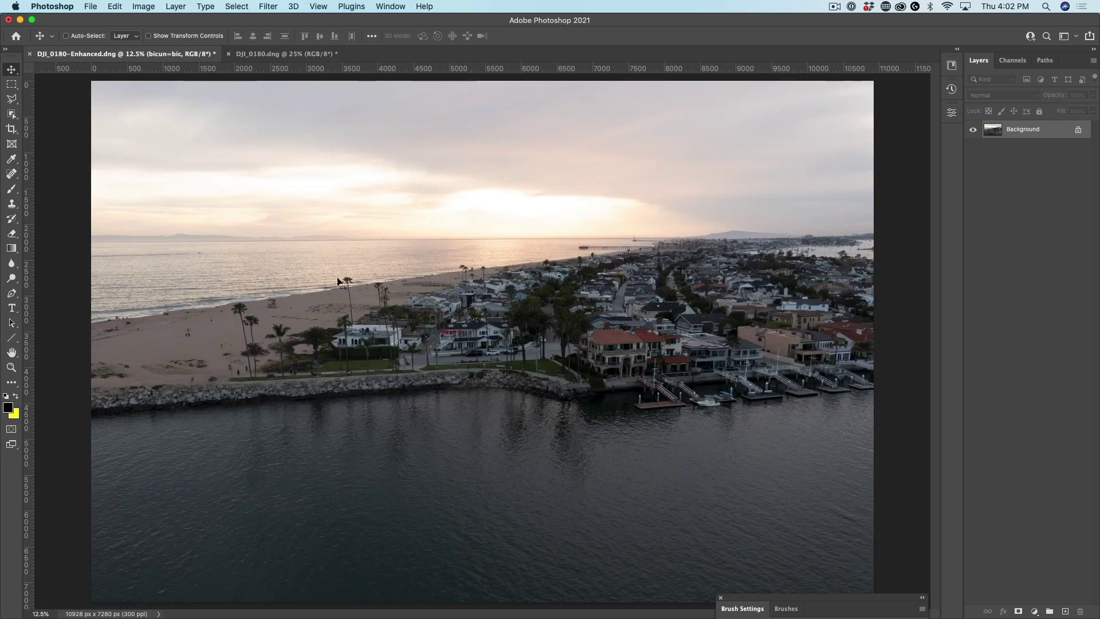
double_click(1019, 147)
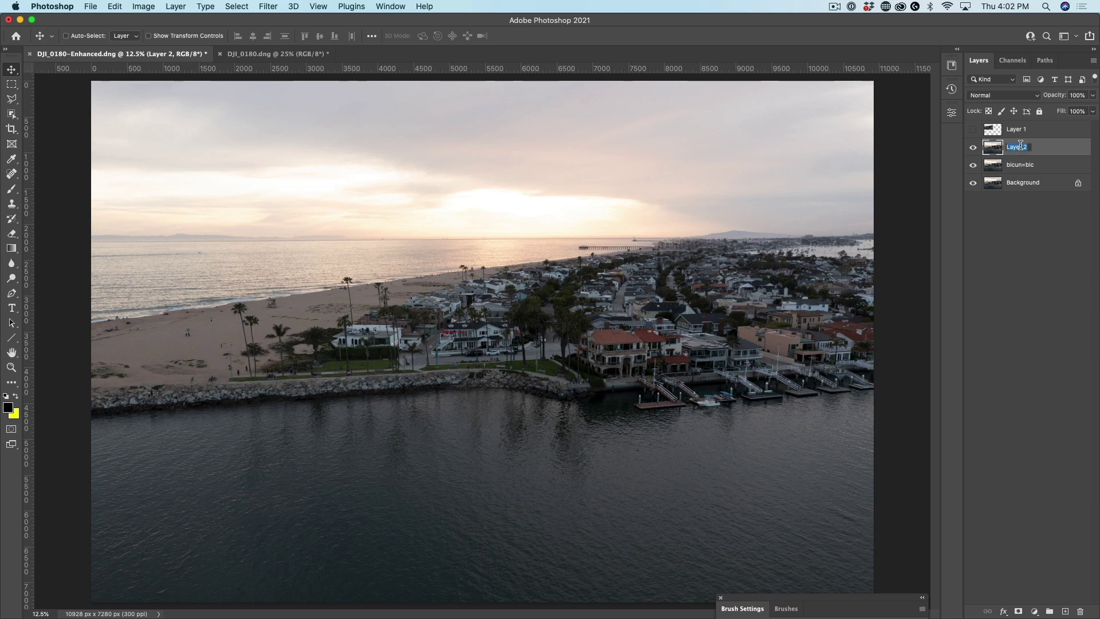
text(al)
key(Return)
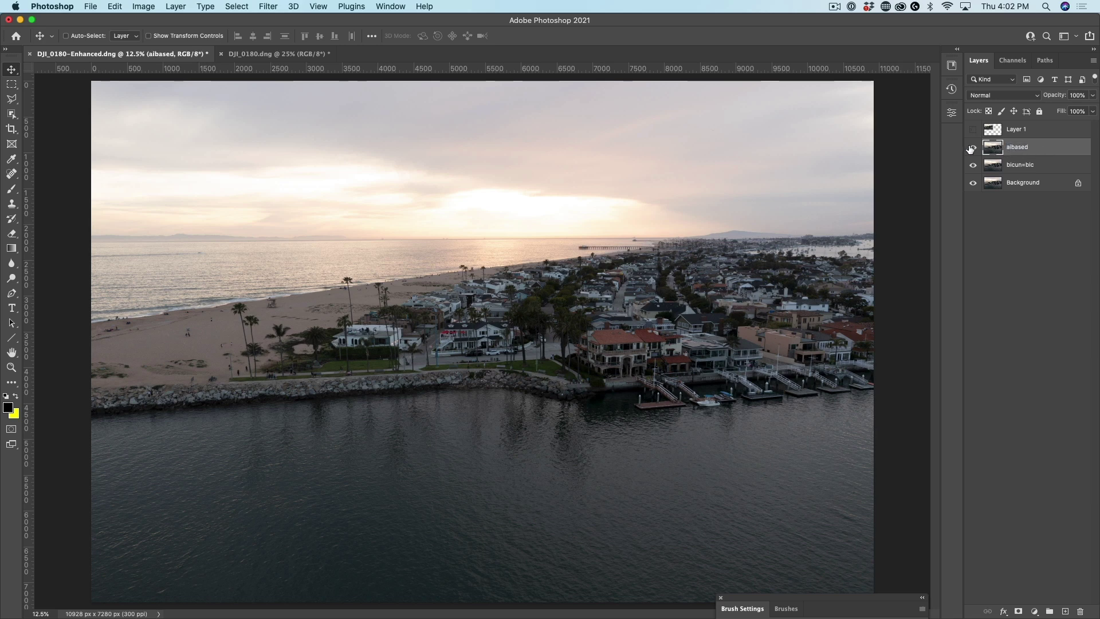
click(973, 148)
Zoom to 100% on the beachfront house and toggle bicun=bic off and on to compare
click(11, 367)
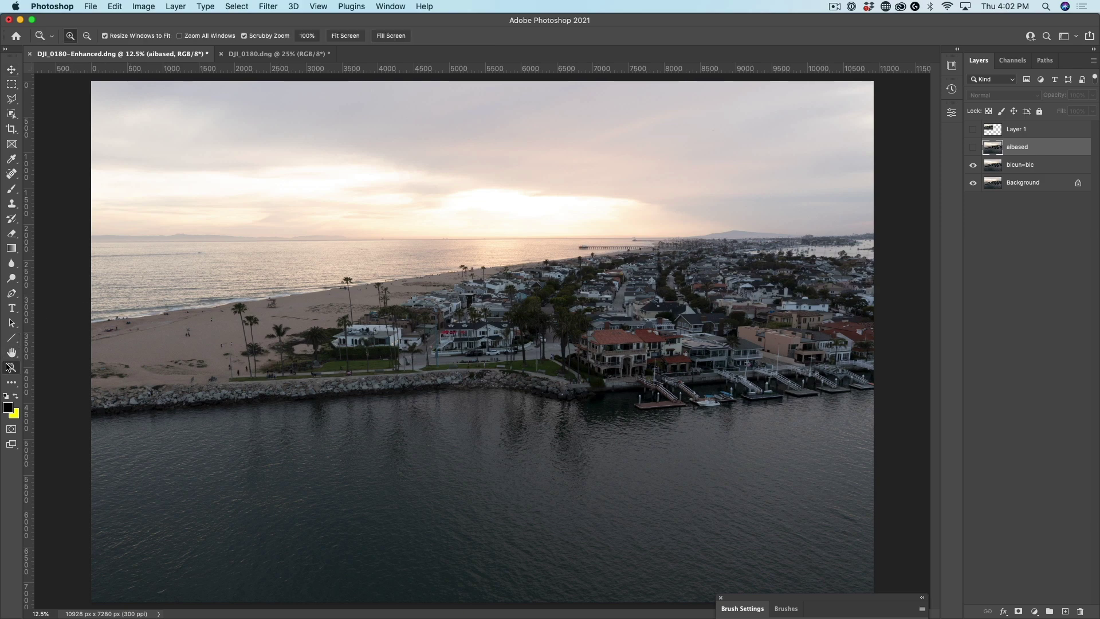
double_click(11, 367)
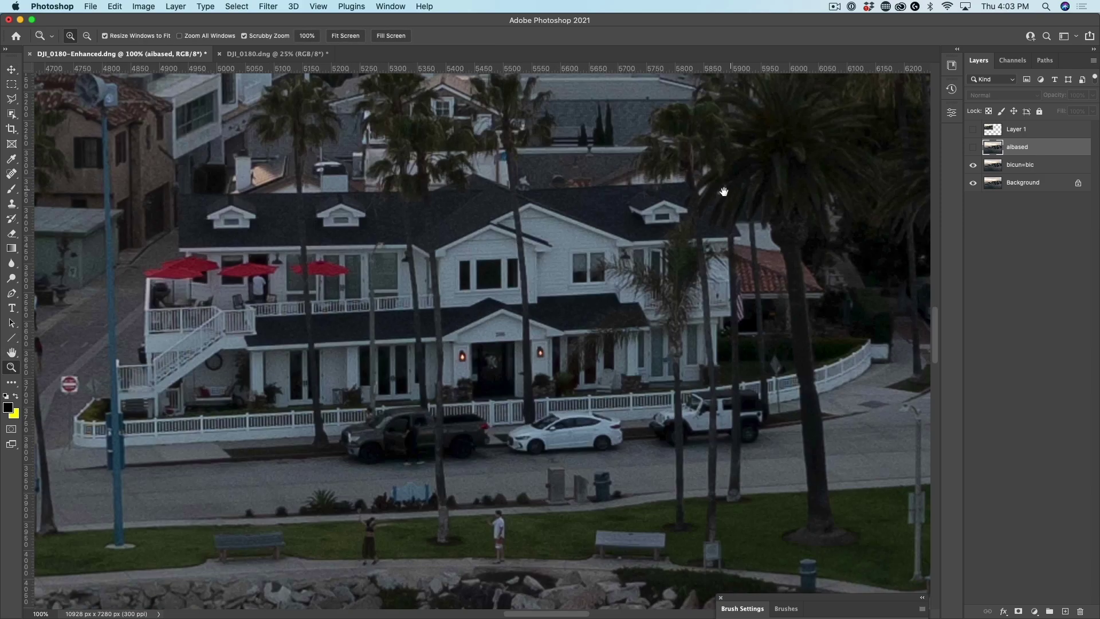
drag(724, 192, 678, 142)
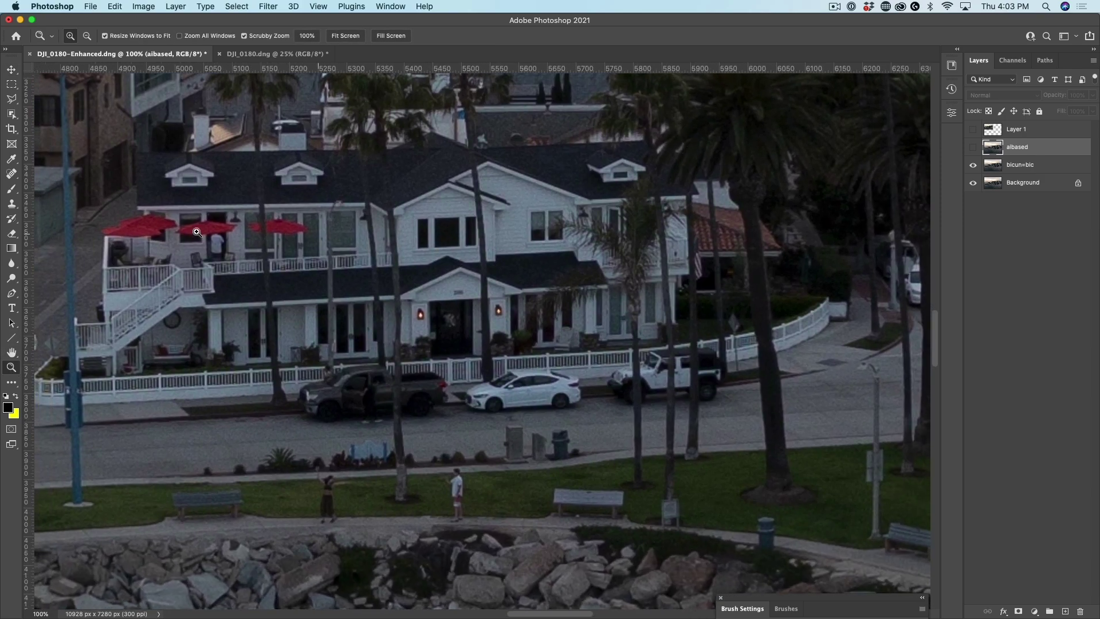
click(1038, 167)
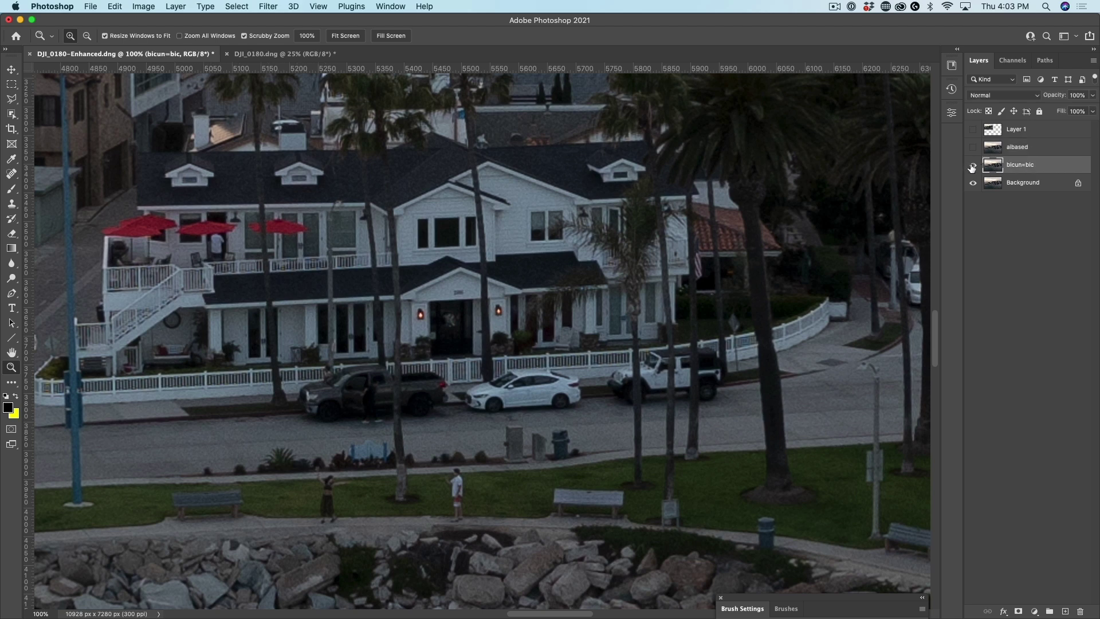
click(972, 167)
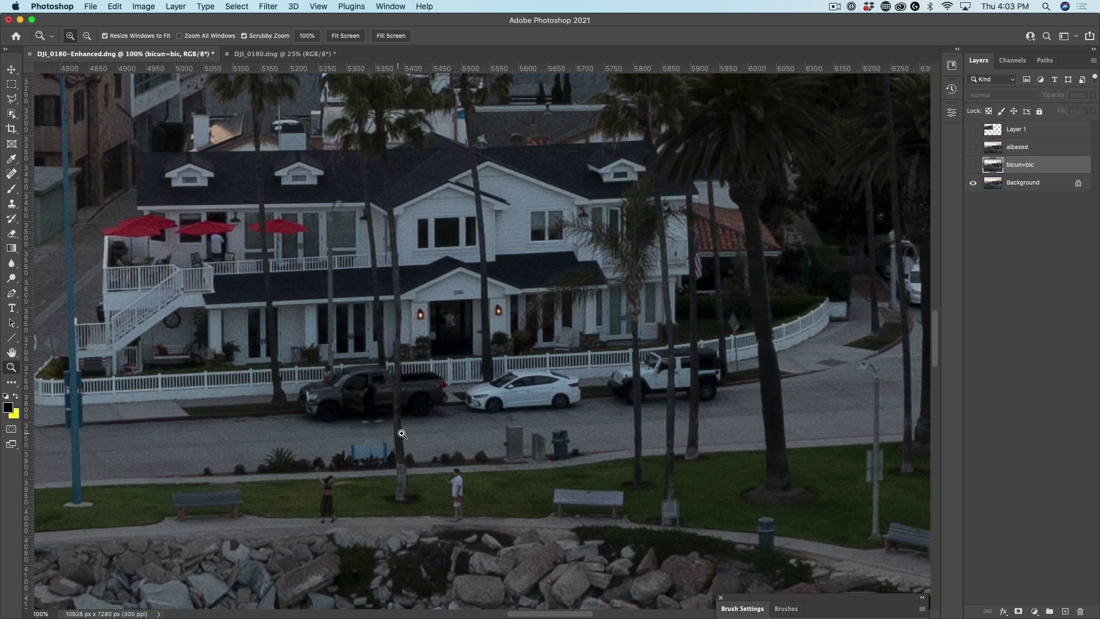
click(973, 166)
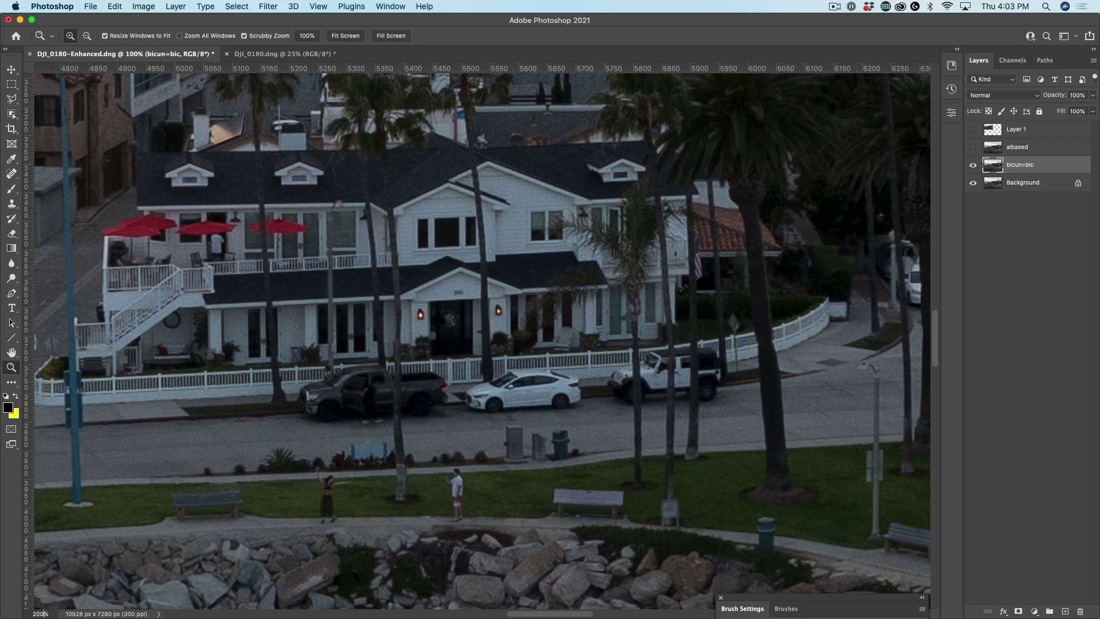
At 200% zoom, compare bicun=bic and aibased against the Background, leaving both hidden
key(Return)
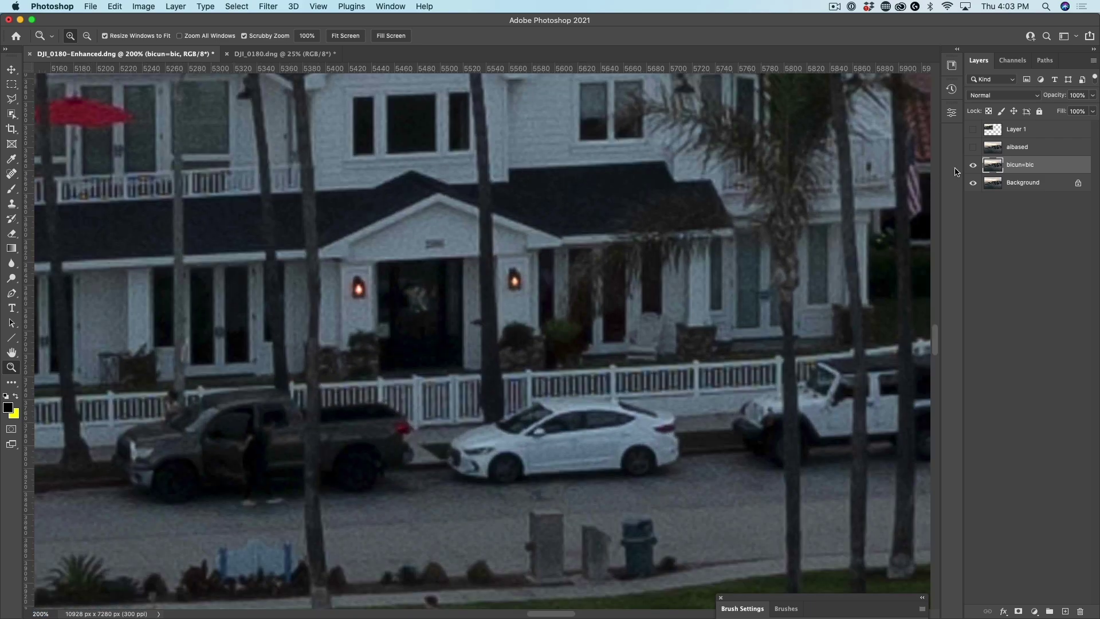
click(973, 165)
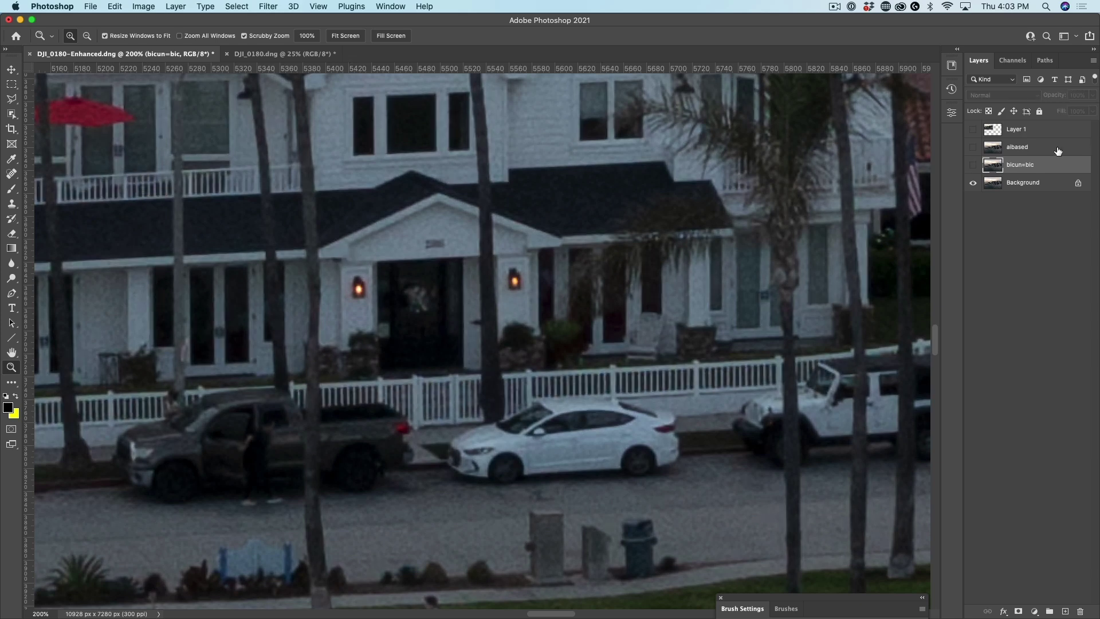
click(973, 148)
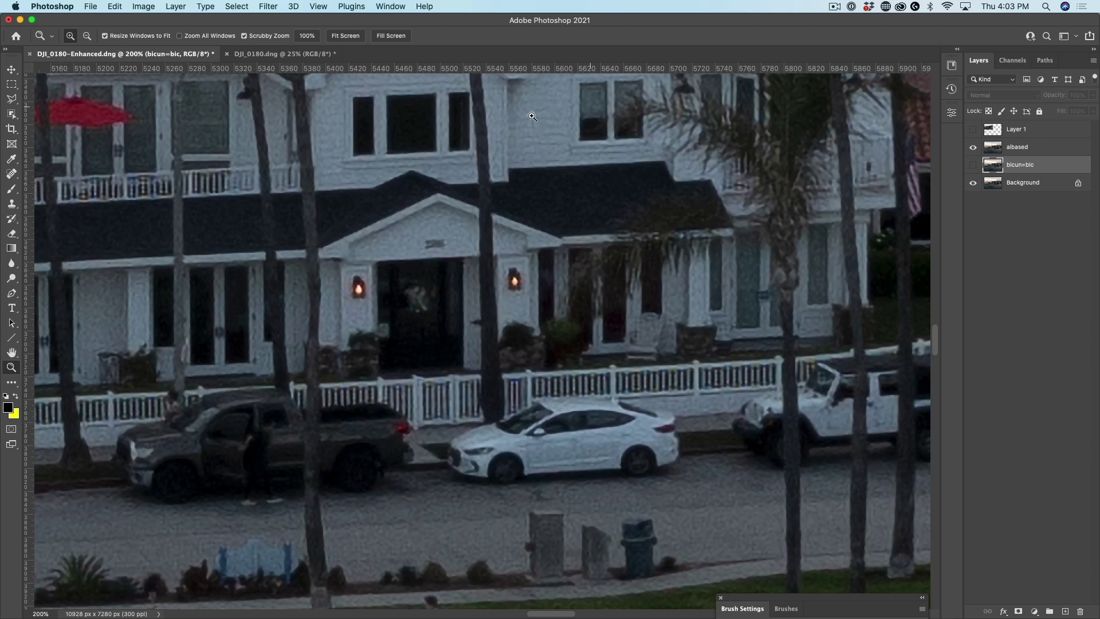
click(973, 148)
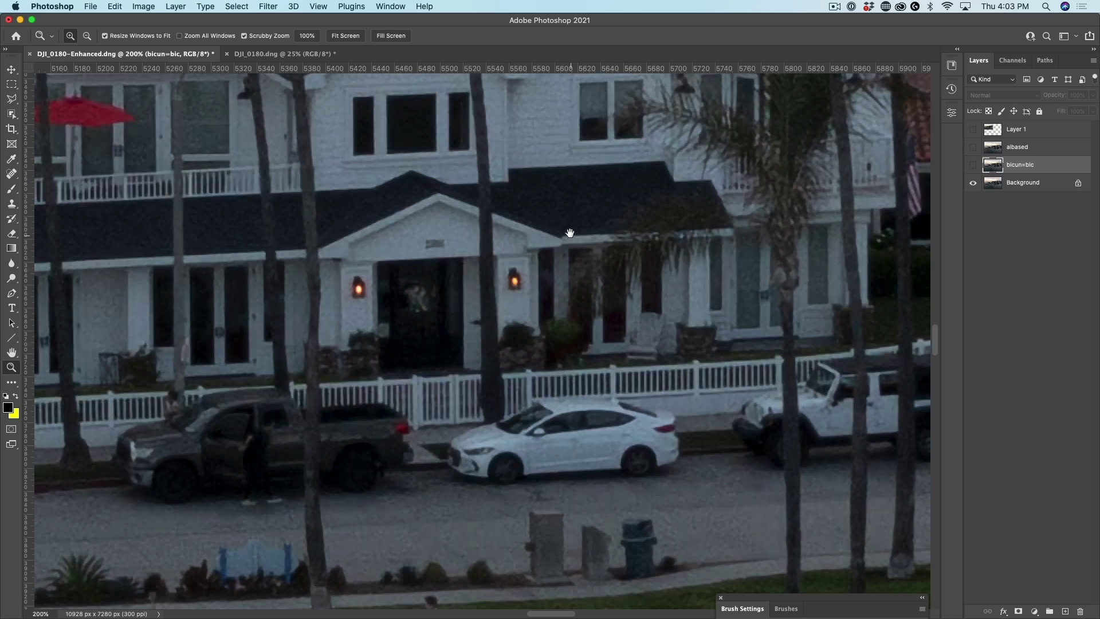
Pan over the rows of houses and toggle bicun=bic on and off to compare
key(h)
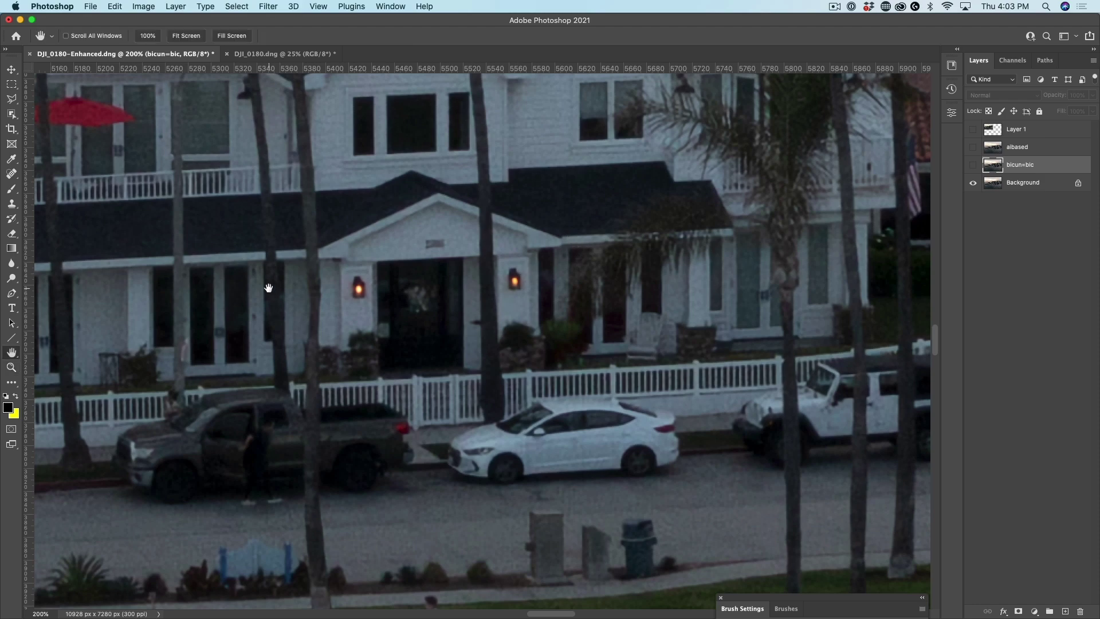
drag(269, 288, 613, 263)
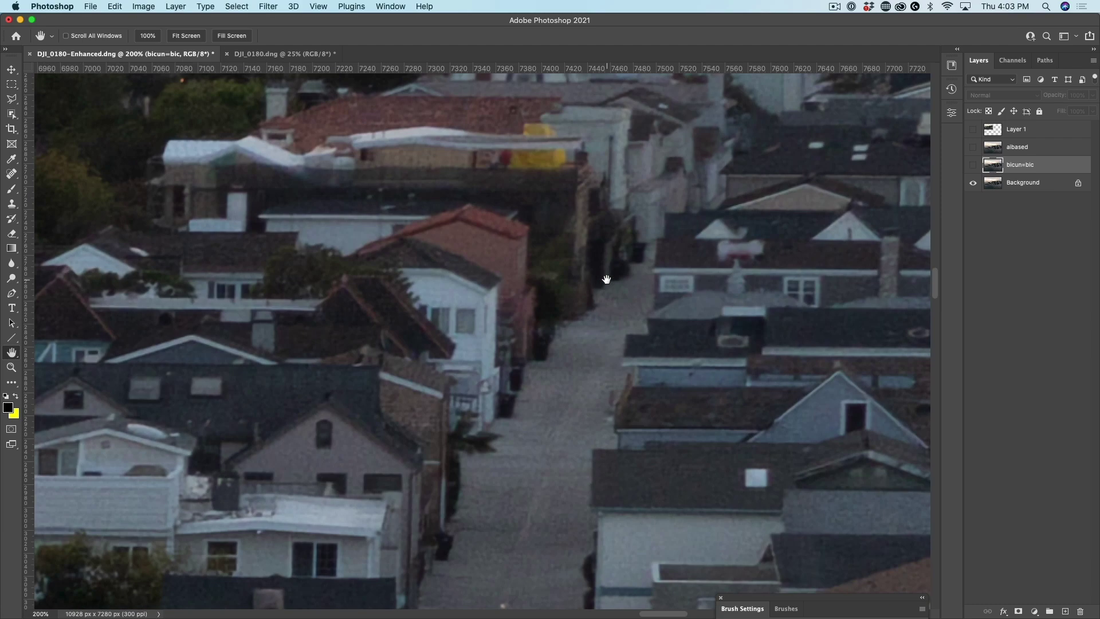
key(z)
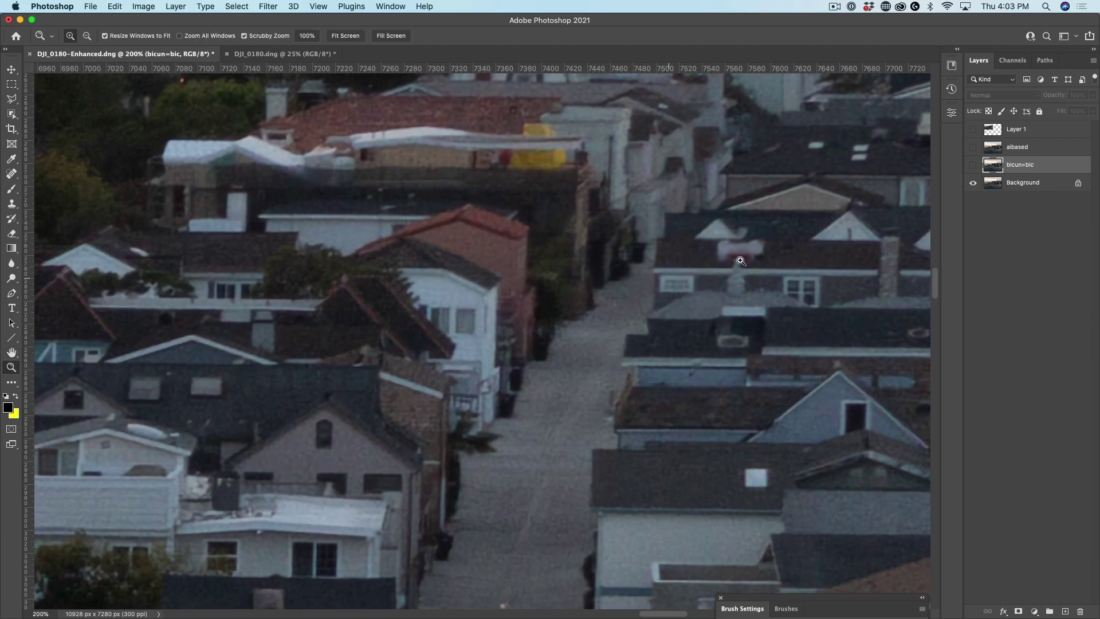
click(972, 167)
click(973, 167)
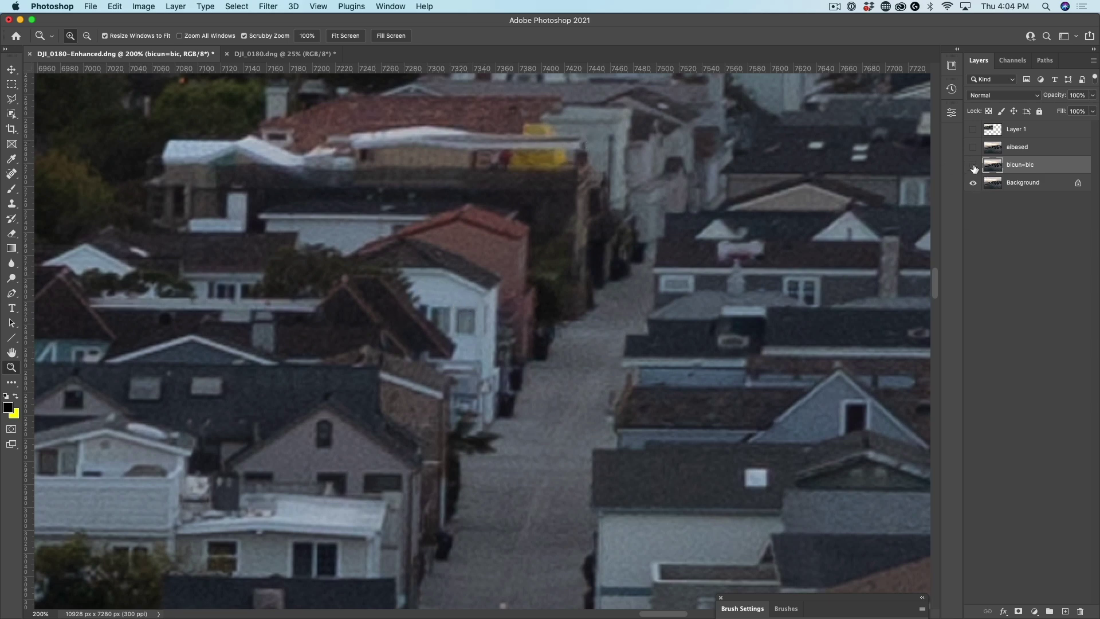
click(973, 166)
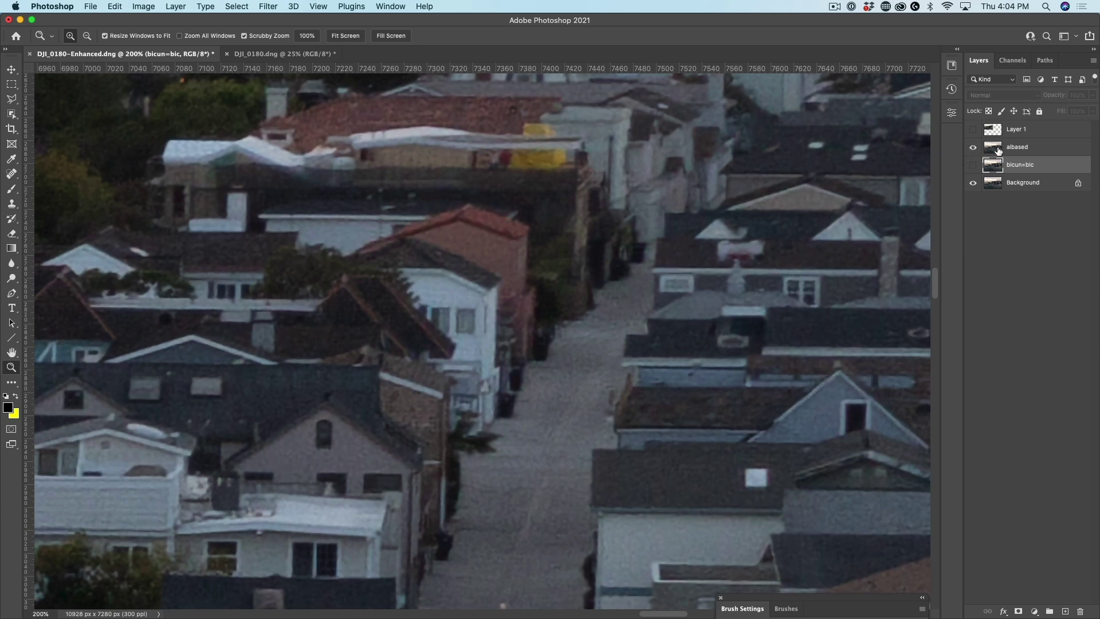
Delete the aibased layer, show bicun=bic, and move the close-up onto the beach
click(1041, 155)
key(Delete)
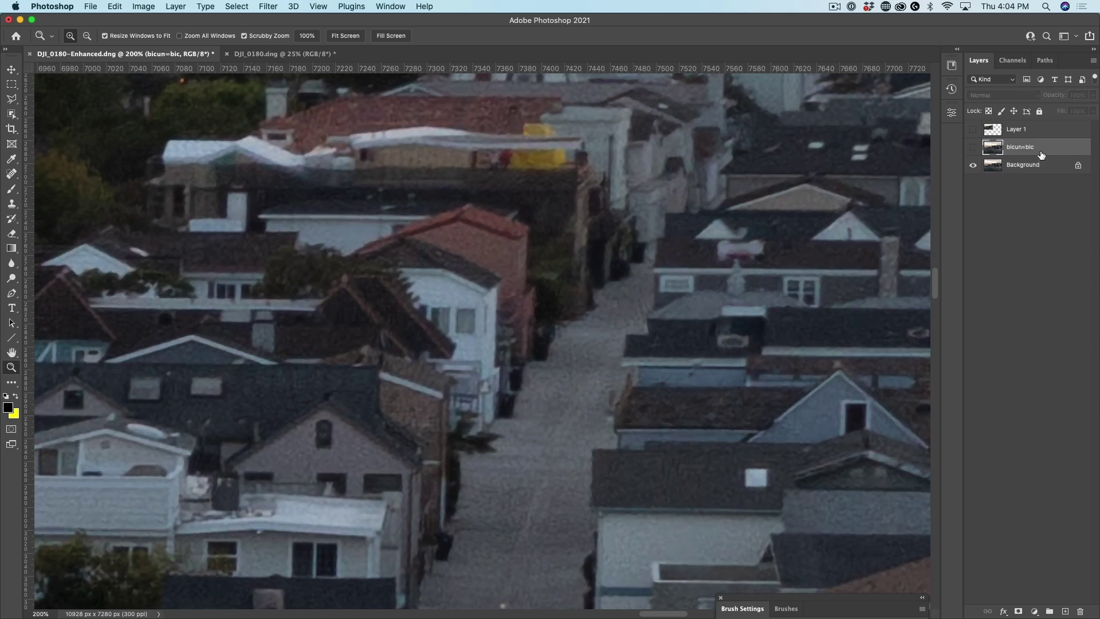
click(975, 147)
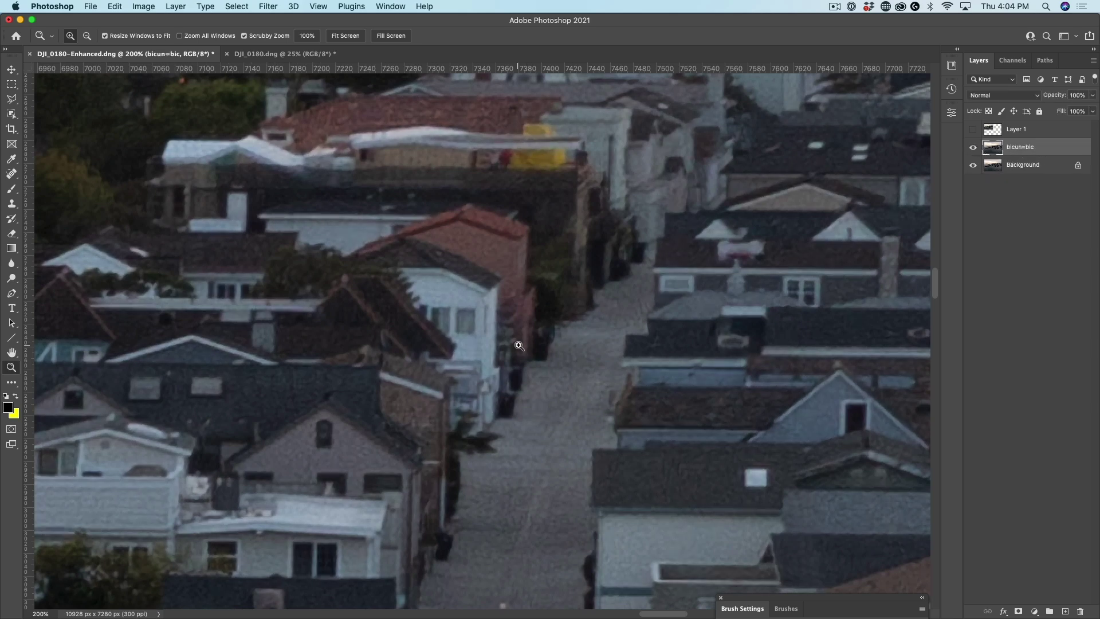
key(h)
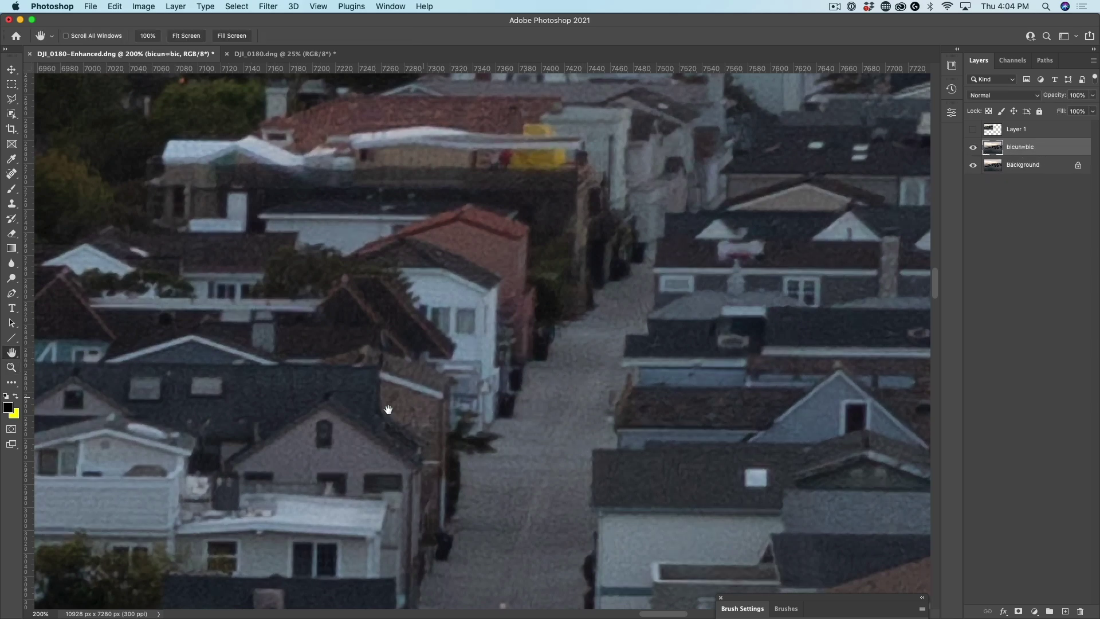
drag(386, 405, 190, 339)
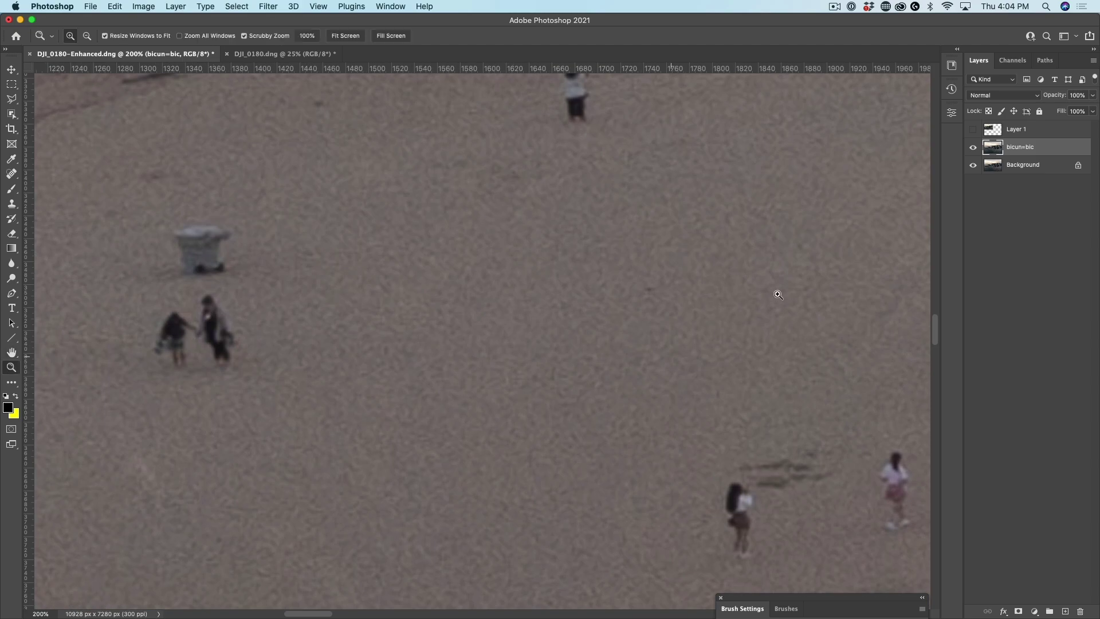
Flick bicun=bic on and off over the people on the beach, ending with it hidden
click(972, 149)
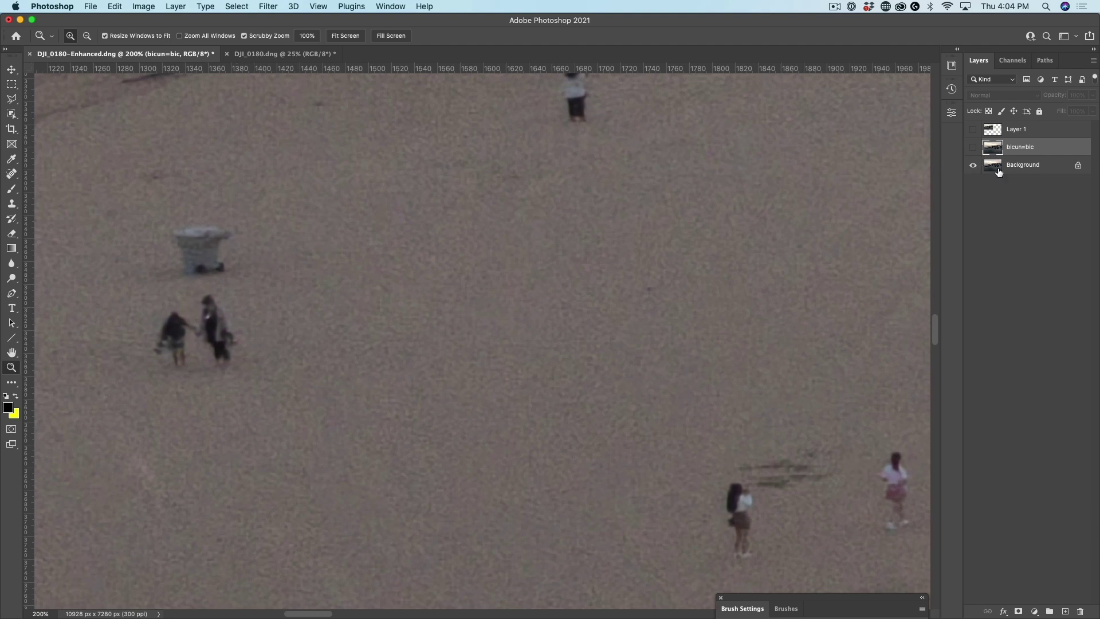
click(973, 148)
click(977, 149)
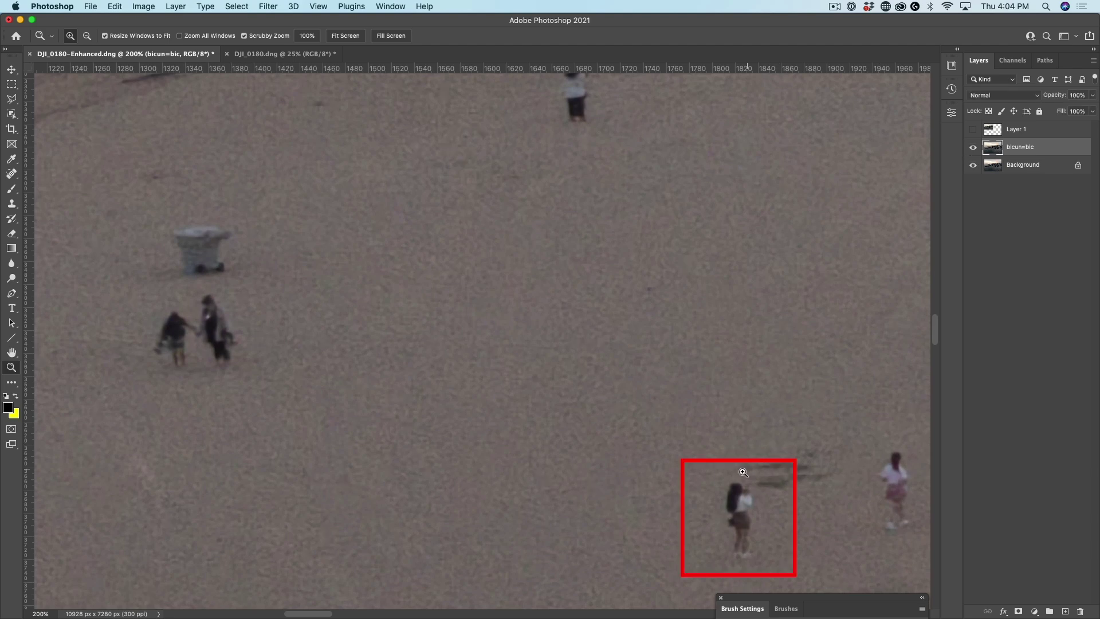
click(974, 148)
click(976, 149)
click(976, 149)
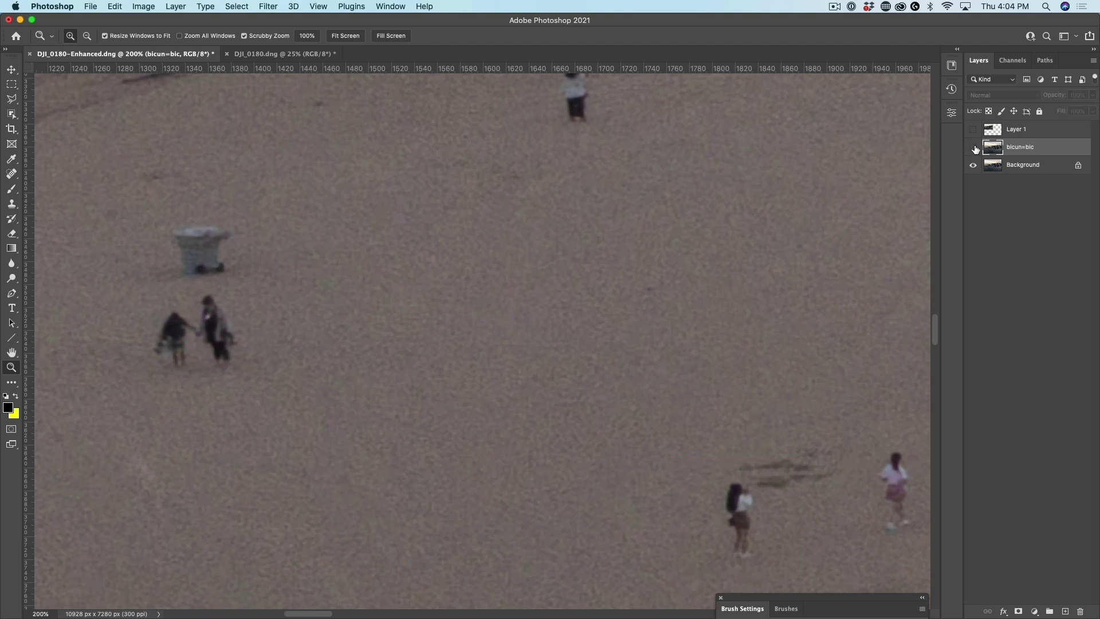
key(super+Tab)
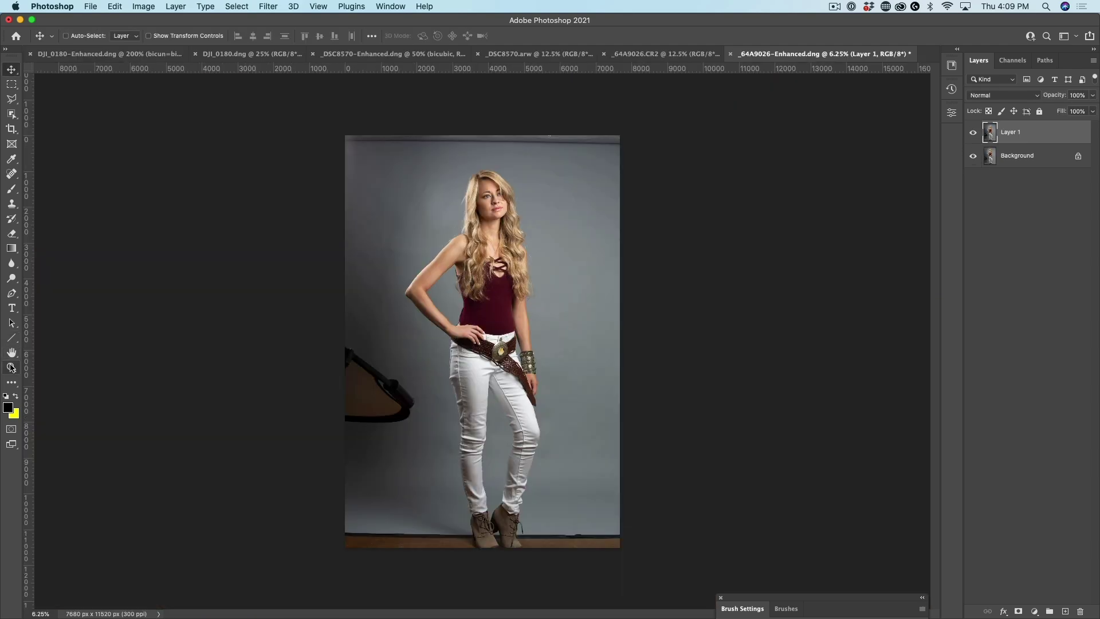
View the portrait at 100%, pan across the bracelets and hand, toggling Layer 1, ending hidden
double_click(12, 368)
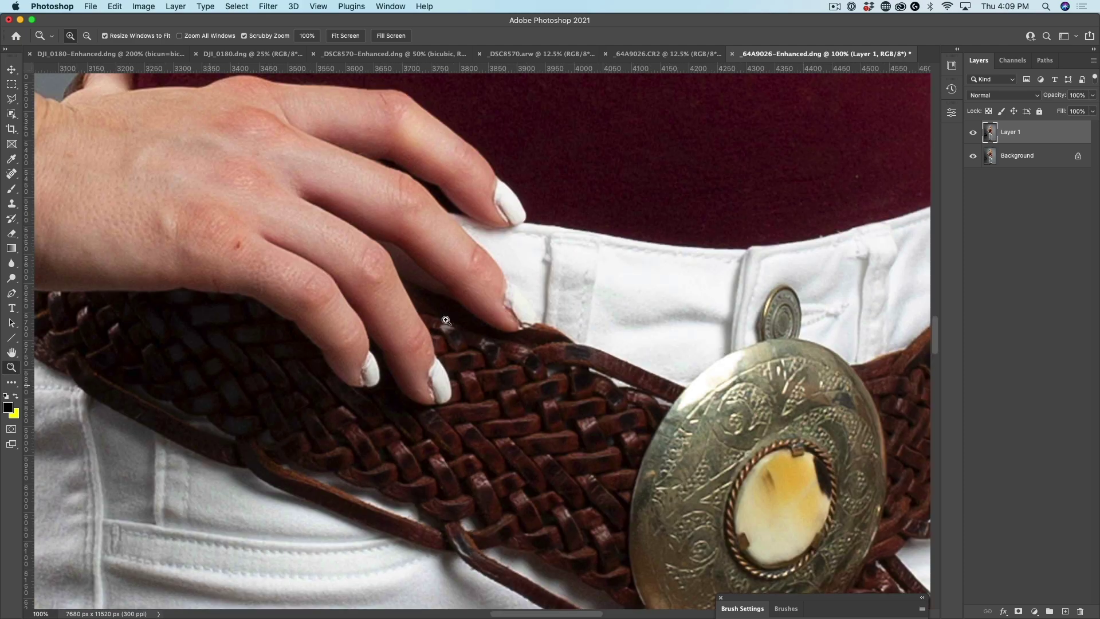
drag(675, 229, 253, 261)
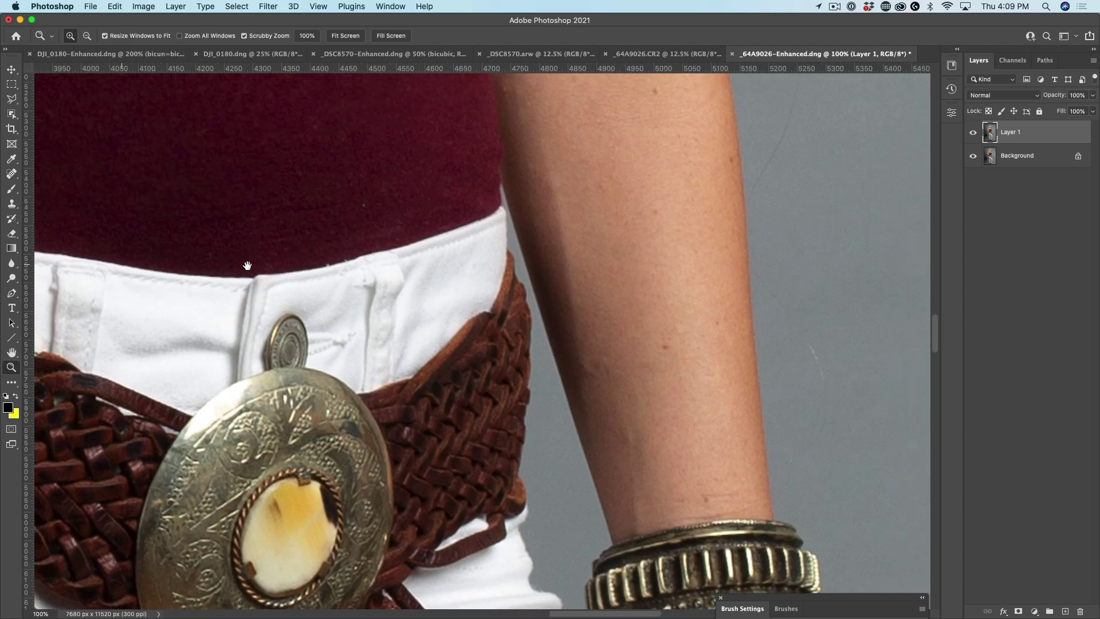
drag(565, 435, 617, 197)
drag(568, 436, 622, 201)
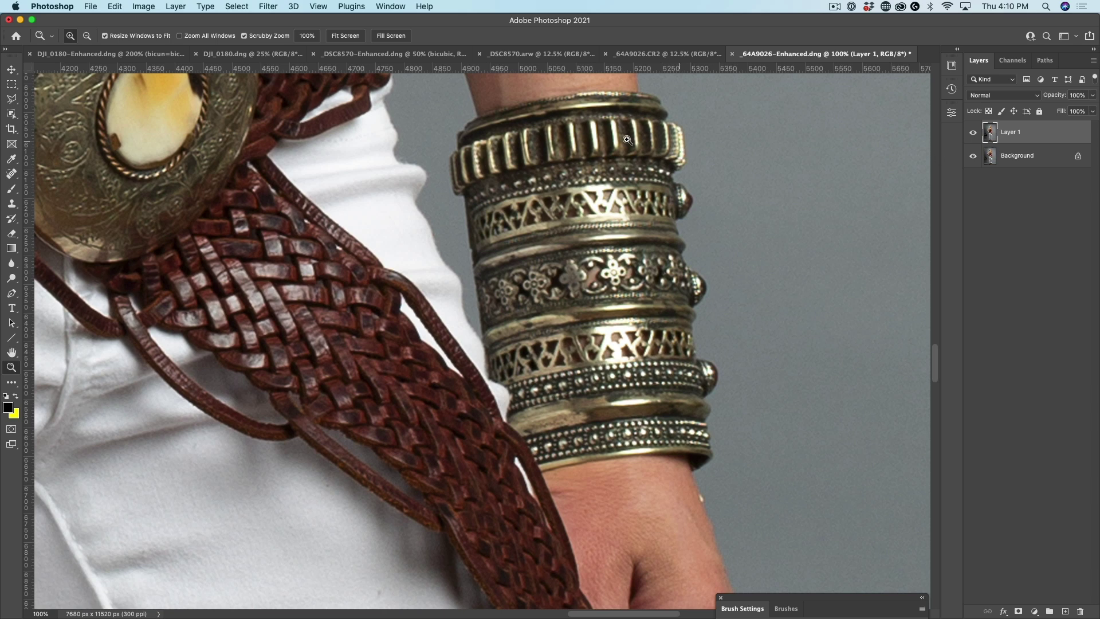
click(974, 133)
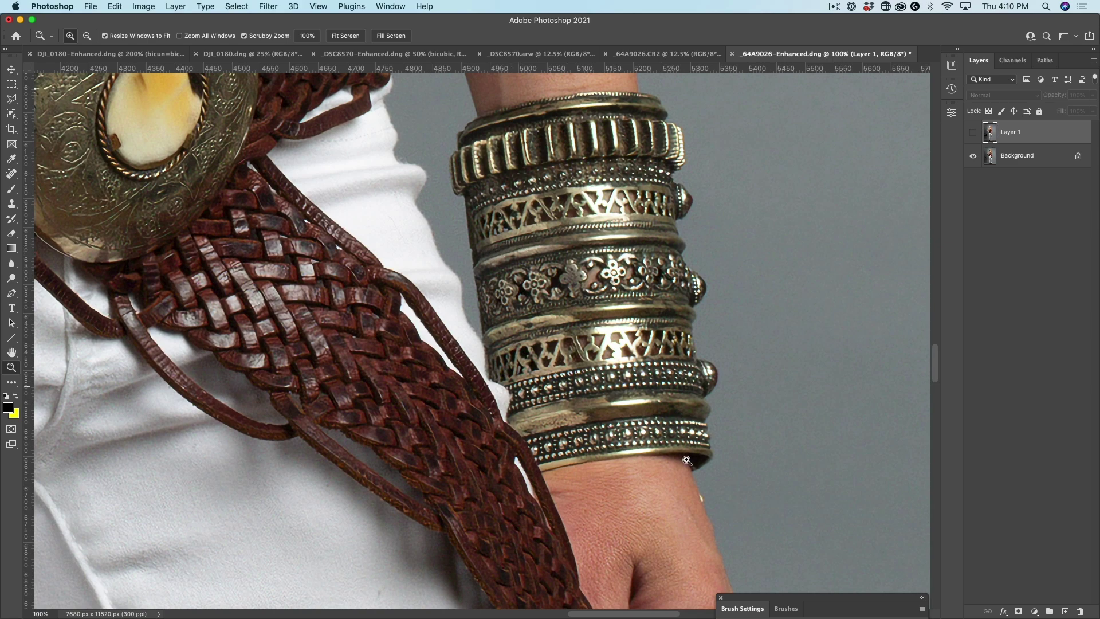
drag(686, 457, 660, 188)
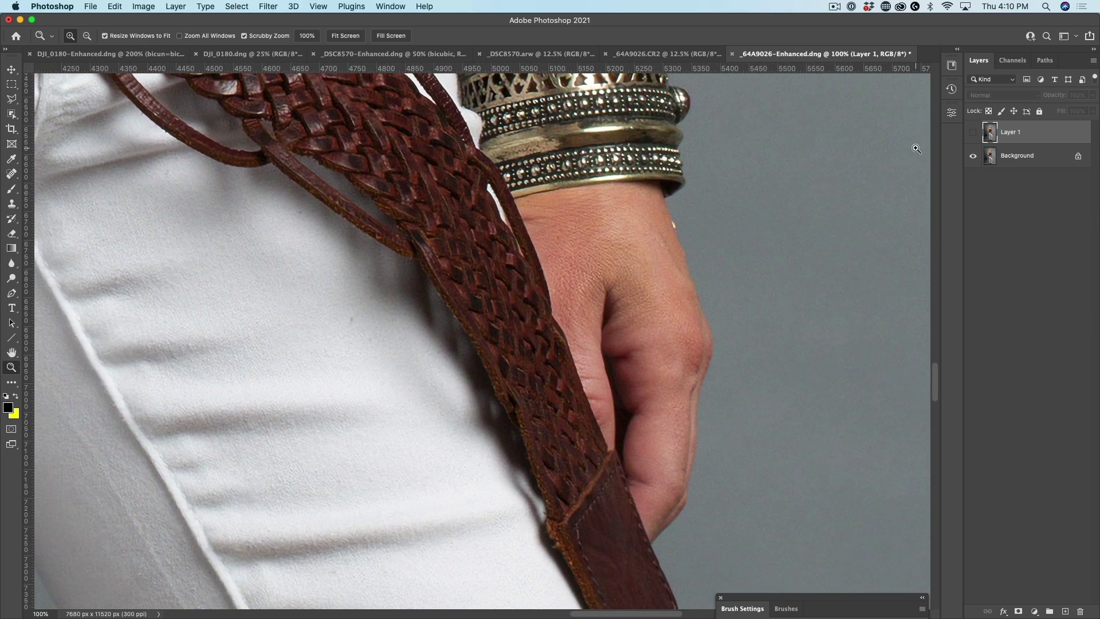
click(974, 133)
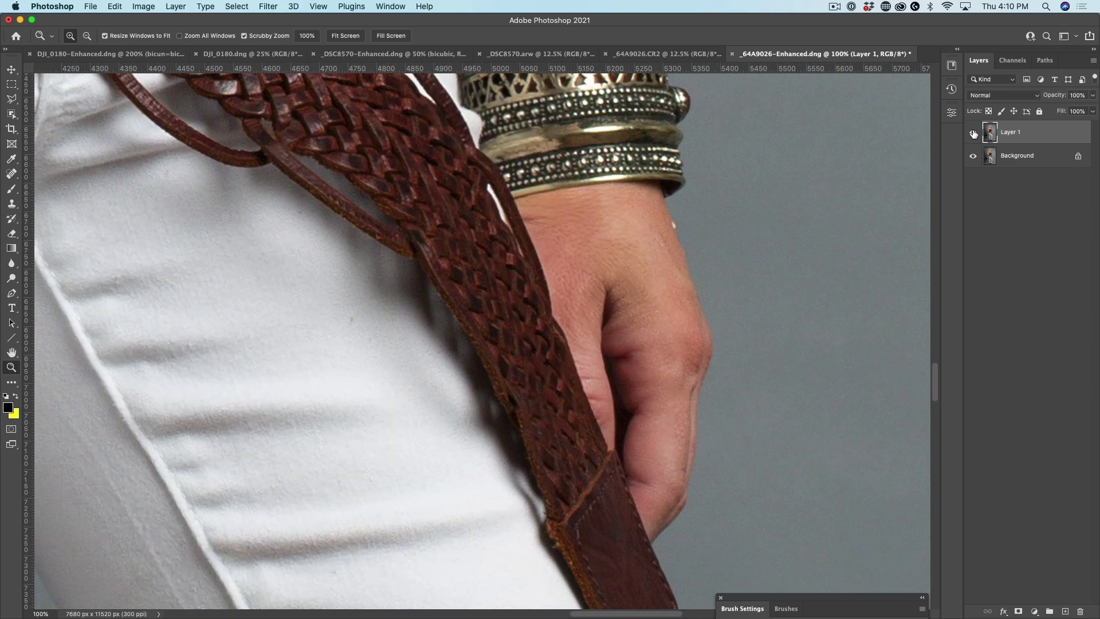
click(974, 134)
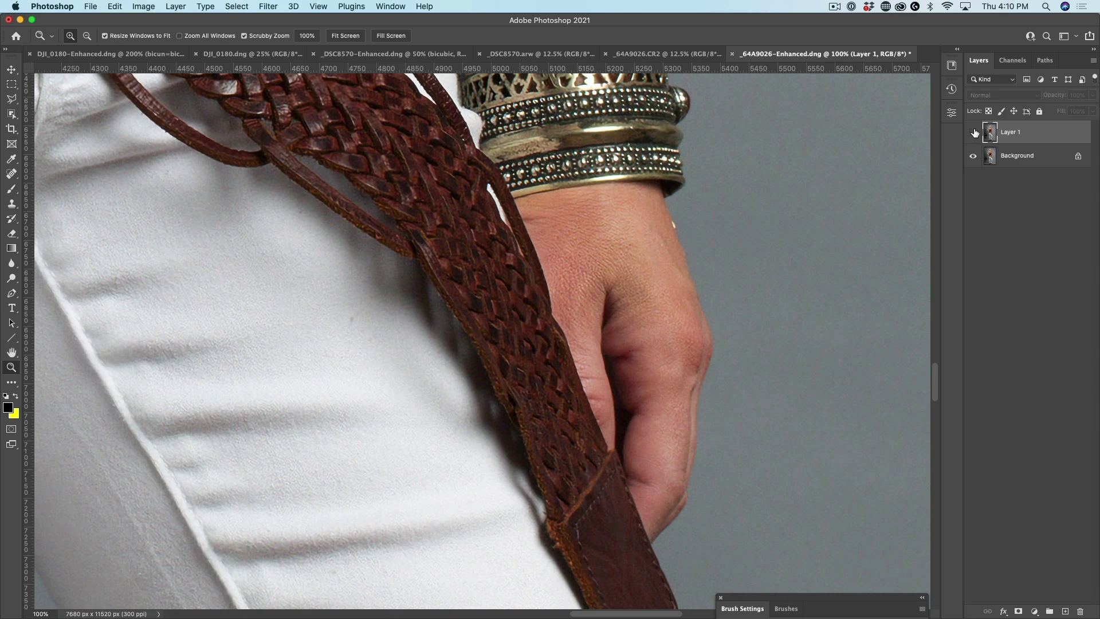
Pan to the woman's face and toggle Layer 1 on and off to compare detail
drag(407, 361, 682, 537)
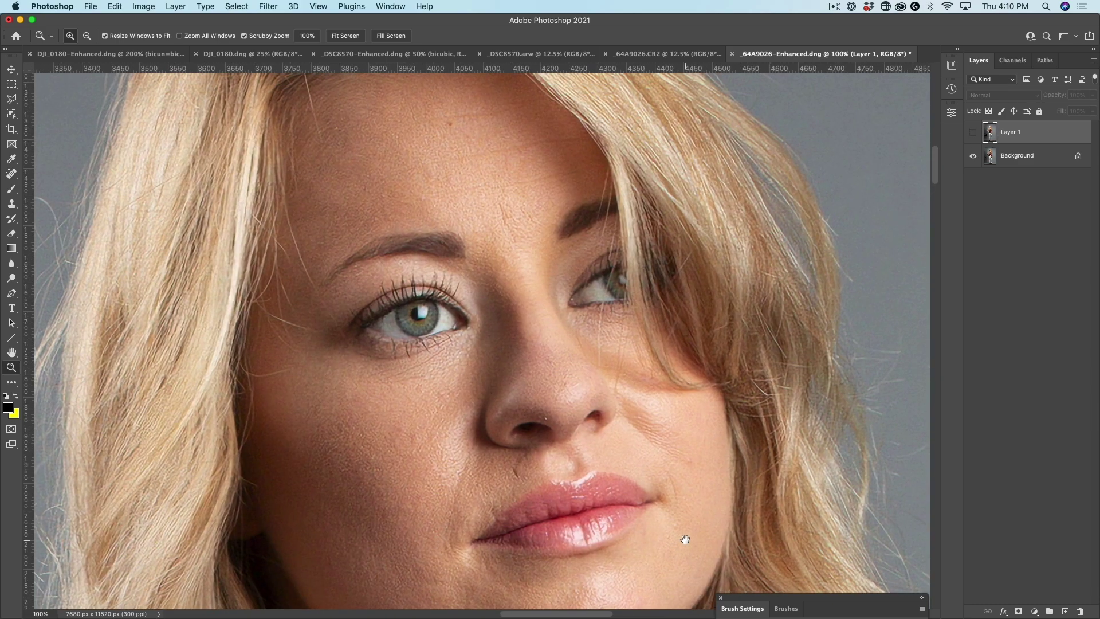
drag(810, 332, 844, 362)
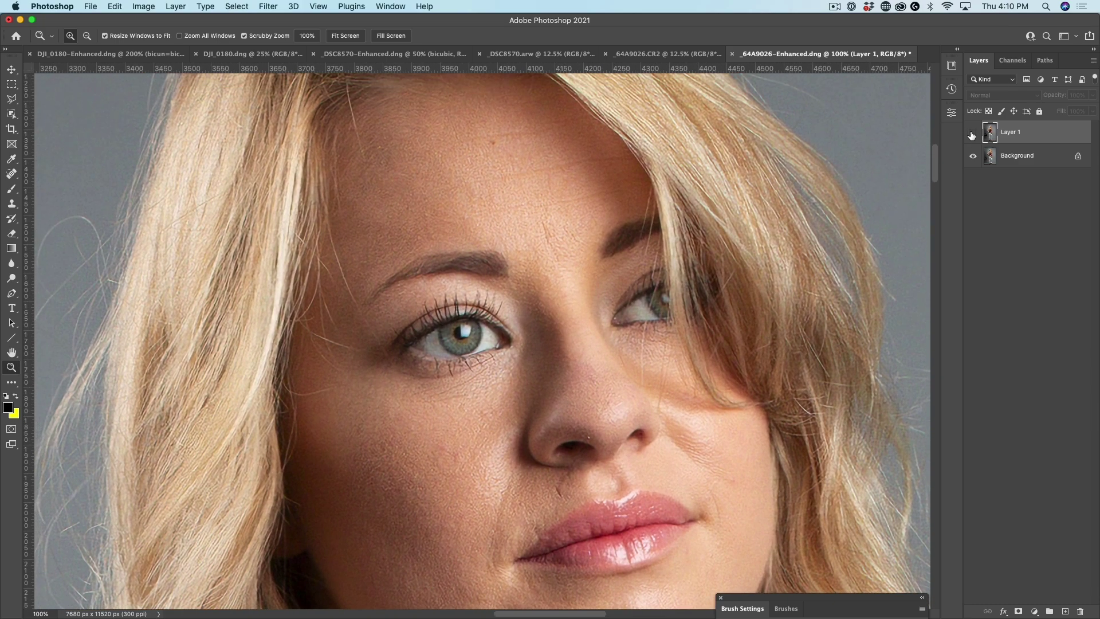
click(974, 134)
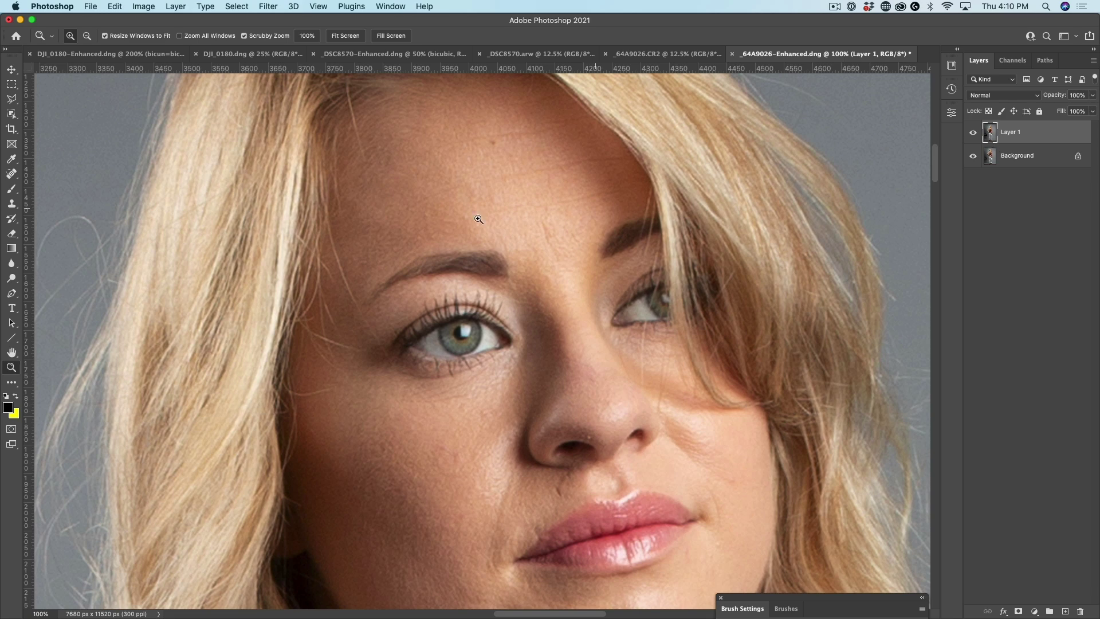
click(974, 133)
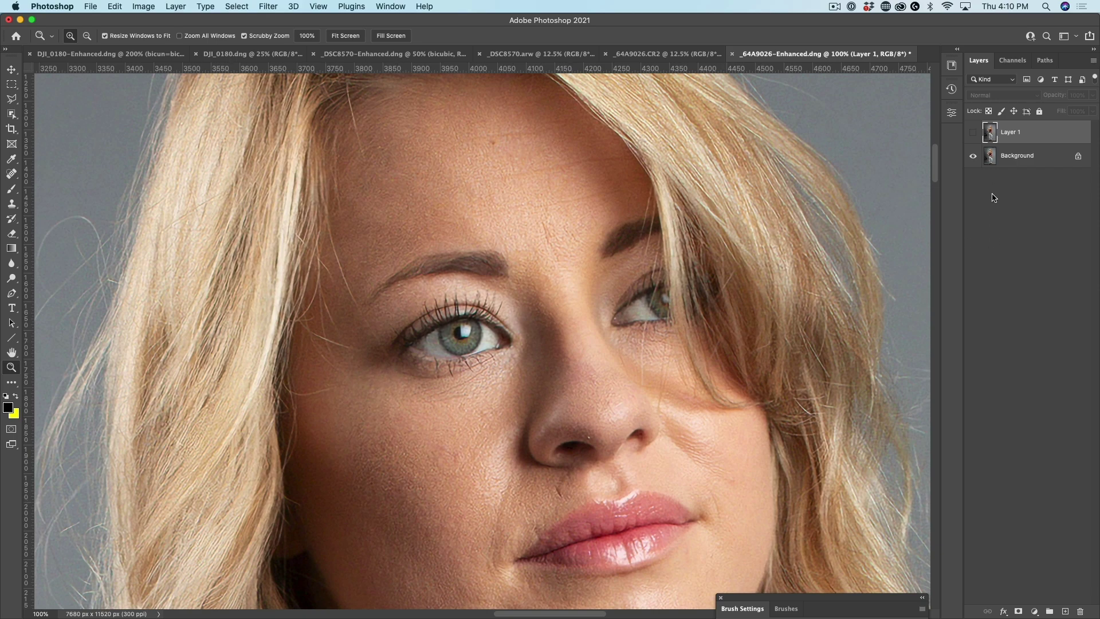
click(974, 133)
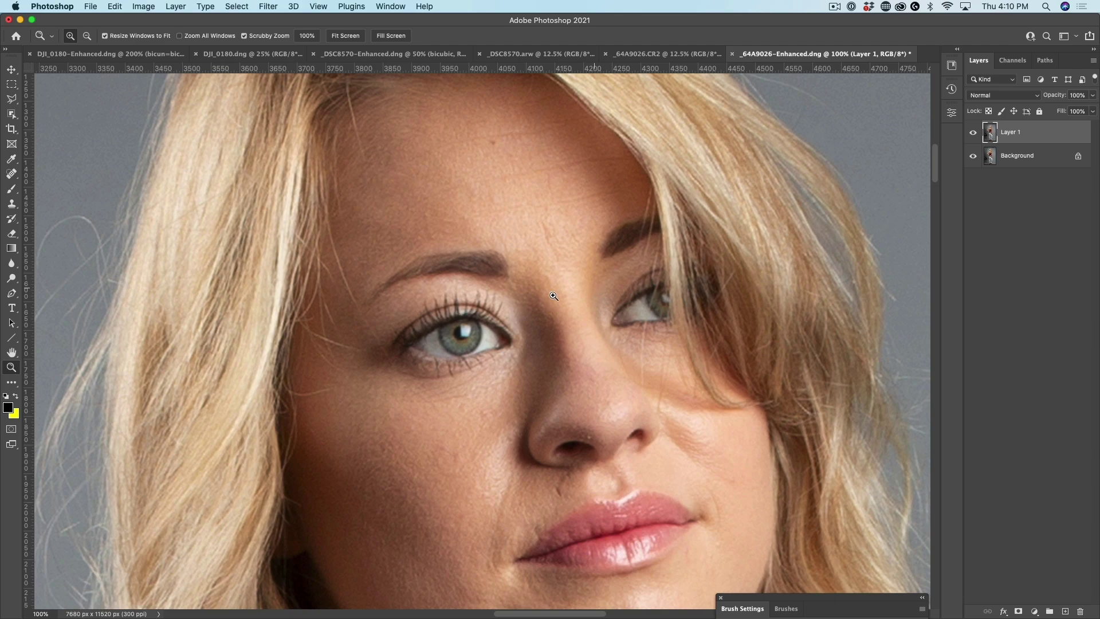
Zoom to 200% on the eye and flick Layer 1 repeatedly, ending with it hidden
drag(48, 612, 29, 609)
text(200)
key(Return)
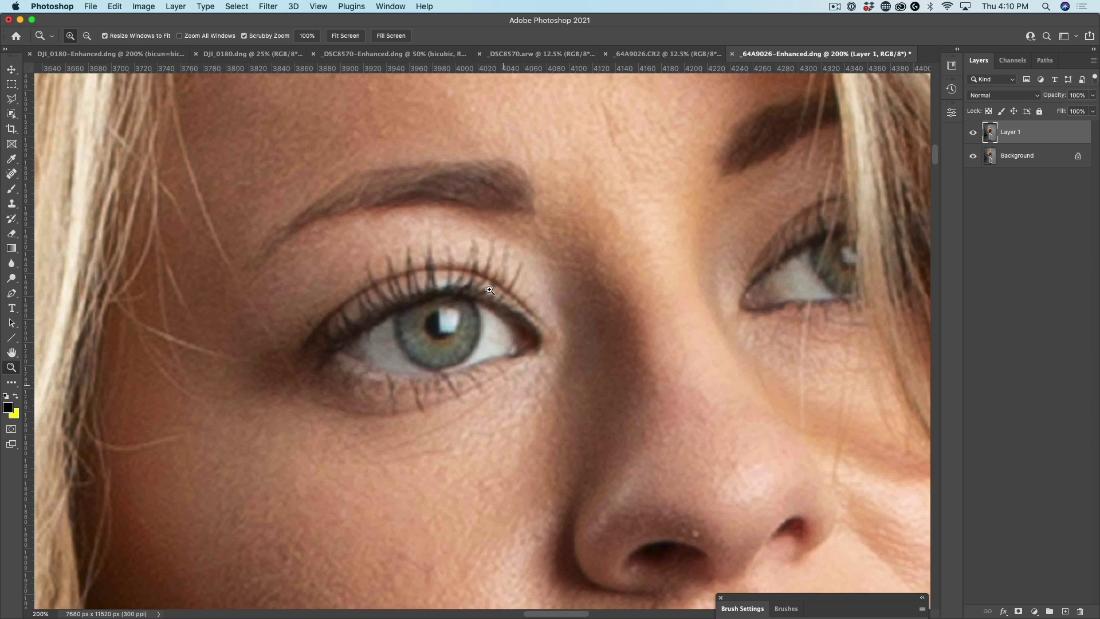
click(974, 134)
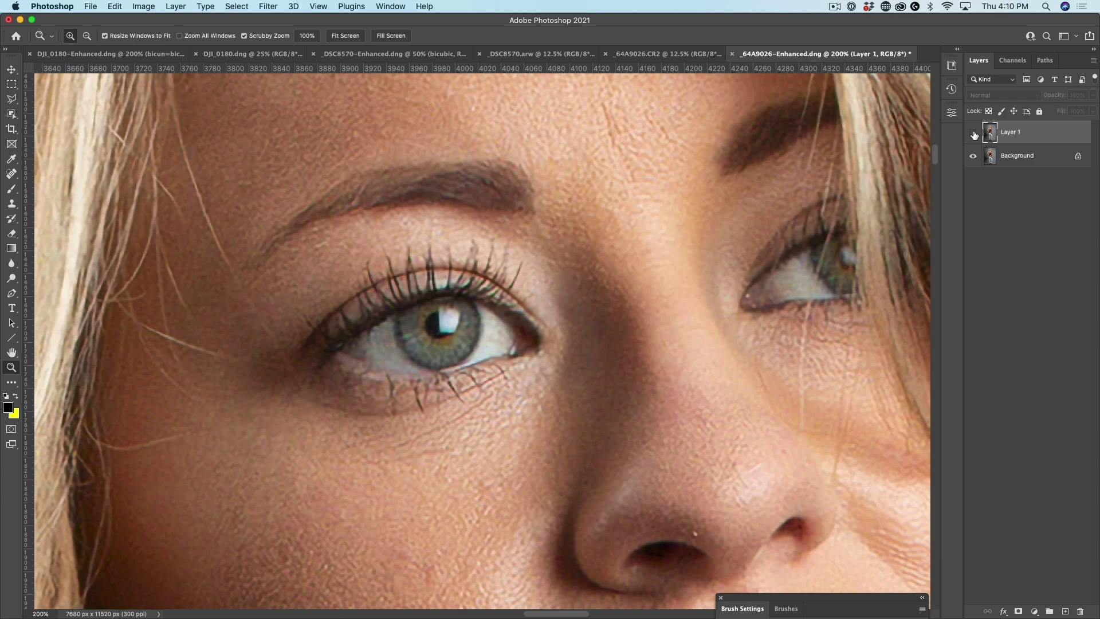
click(973, 134)
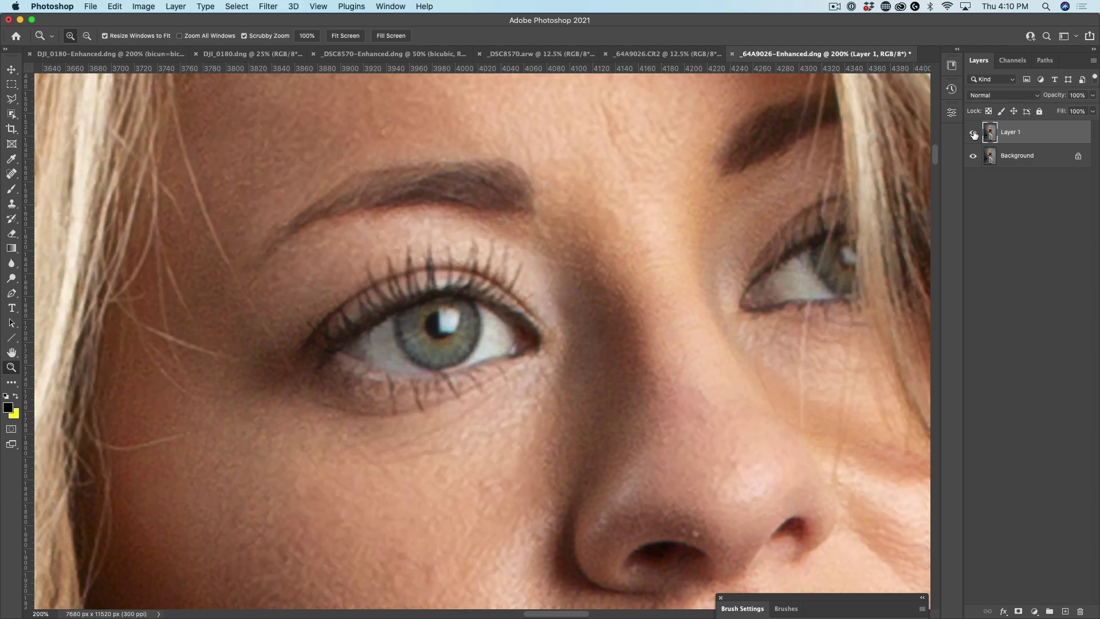
click(973, 133)
click(974, 133)
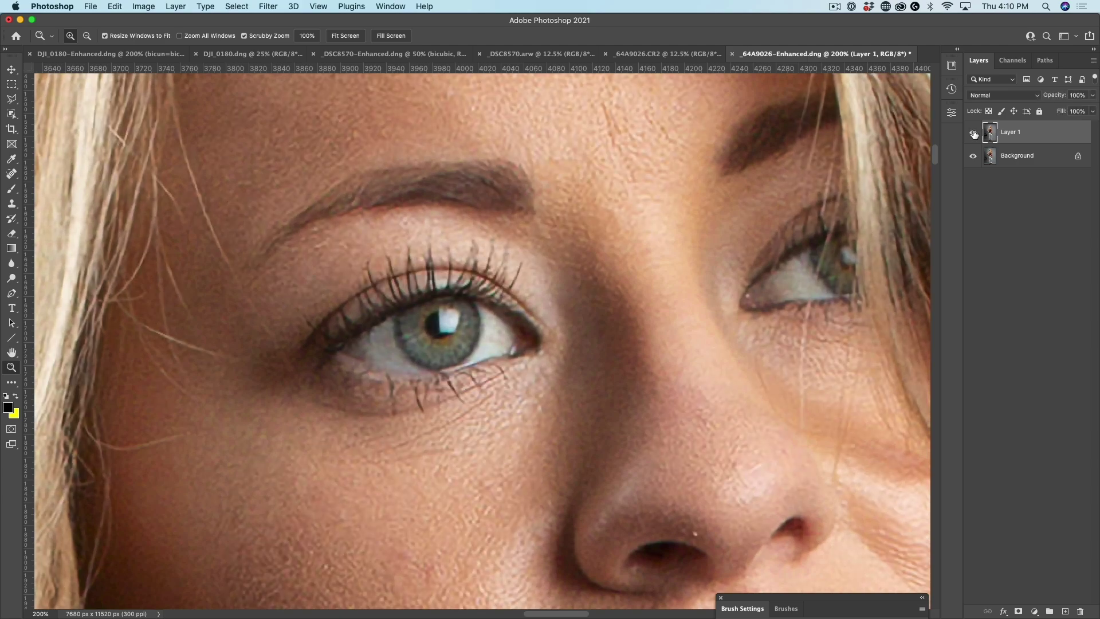
click(974, 133)
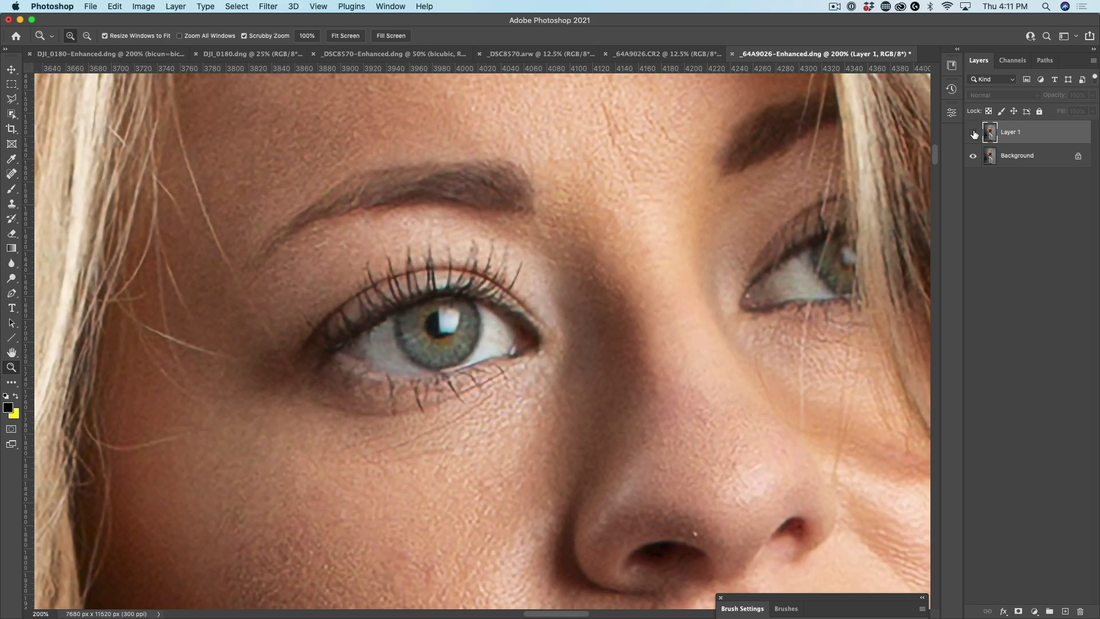